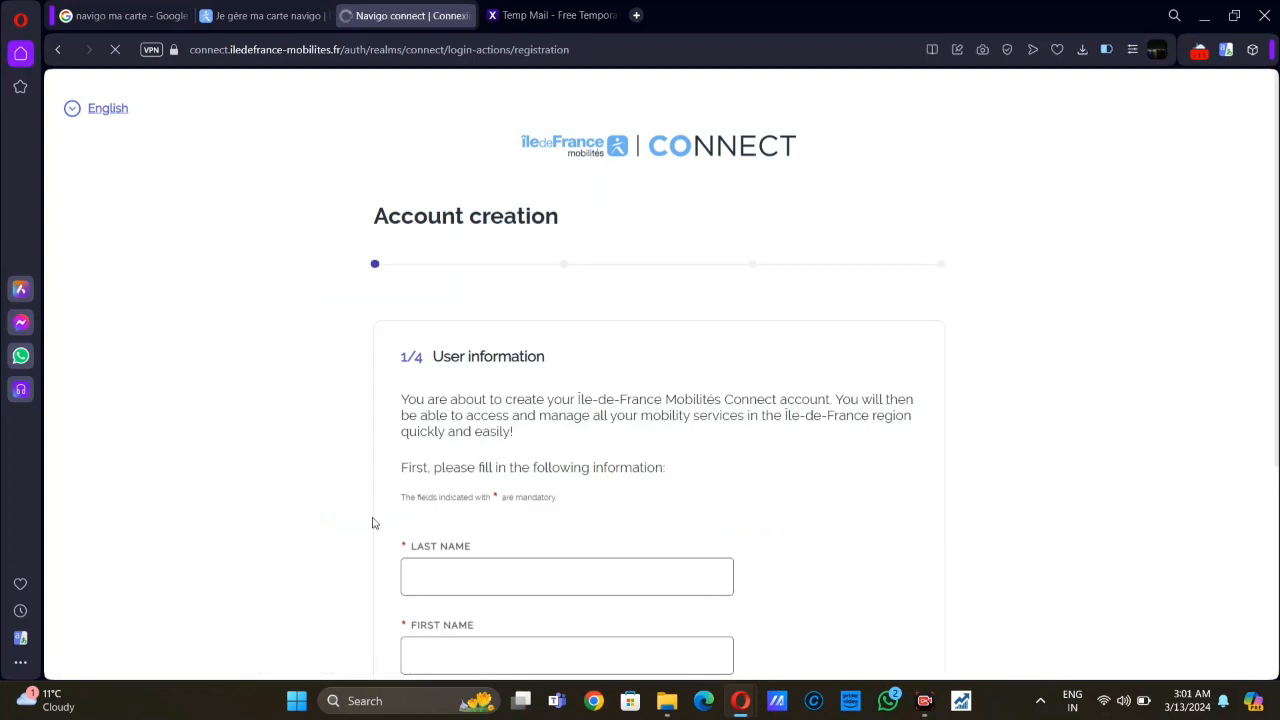
Enter the account holder's last name, first name and date of birth.
left_click(462, 563)
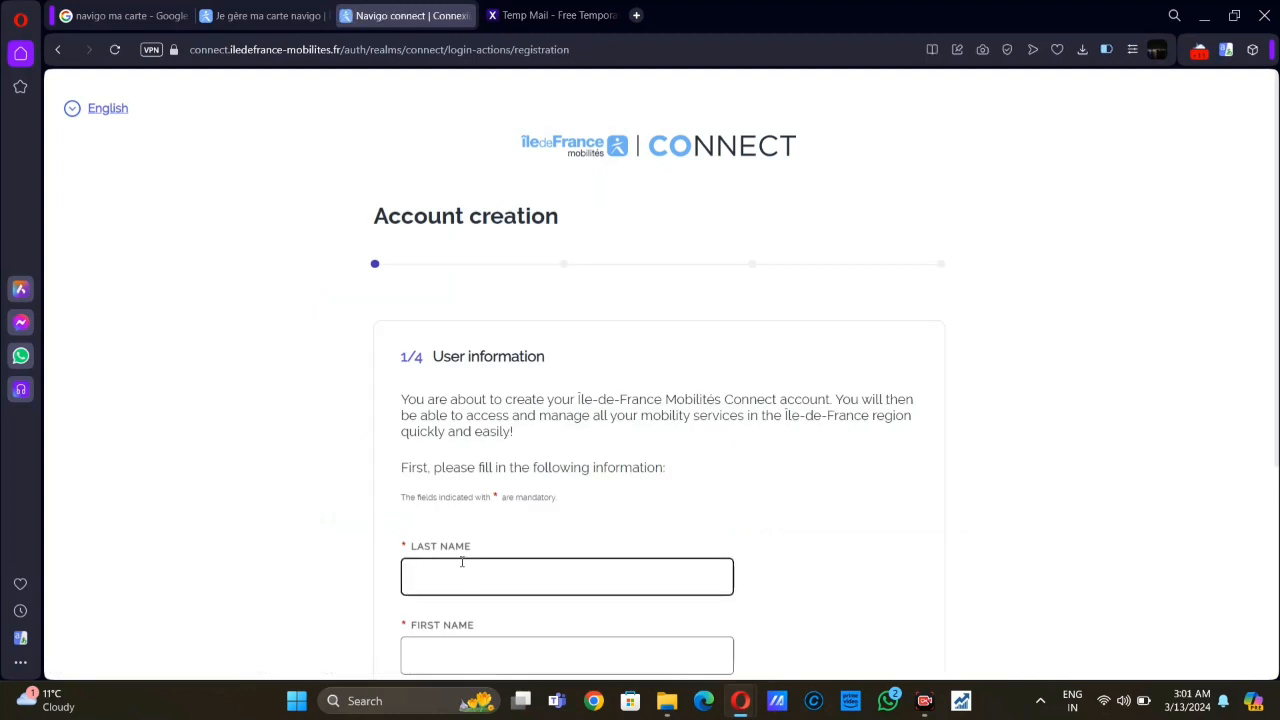
left_click(433, 652)
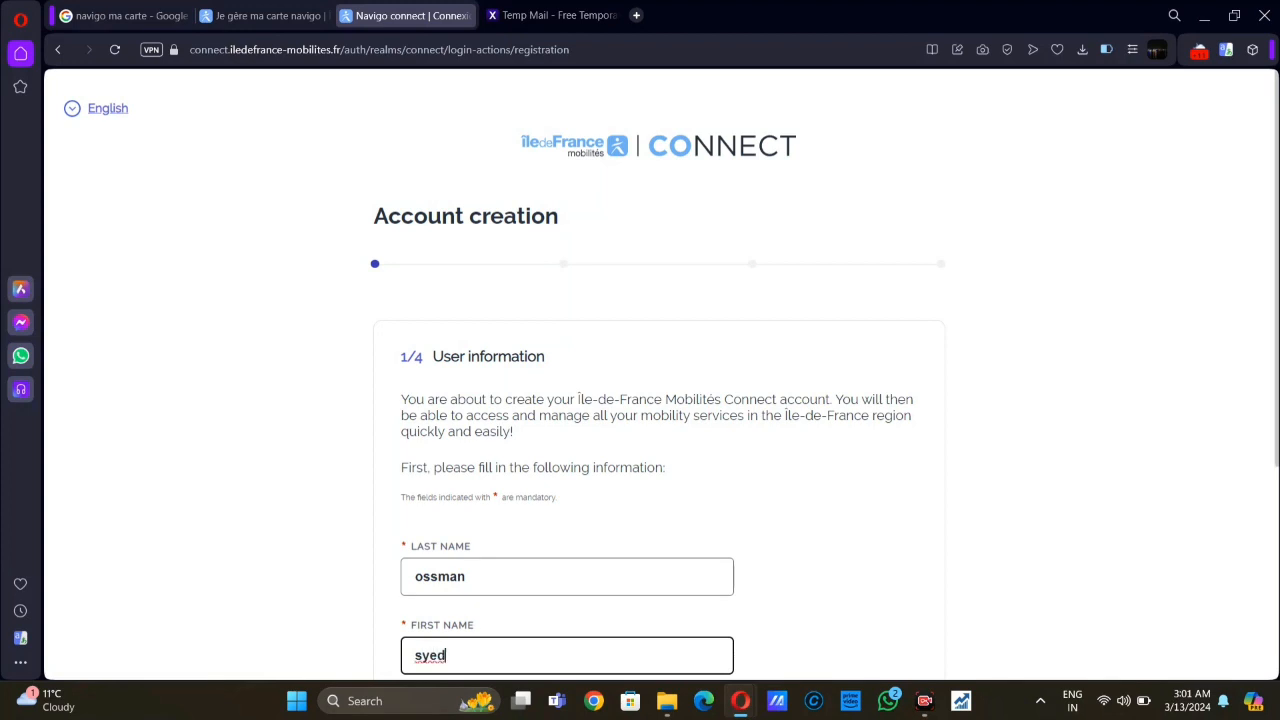
scroll(1277, 330, "down", 1)
scroll(1277, 330, "down", 1)
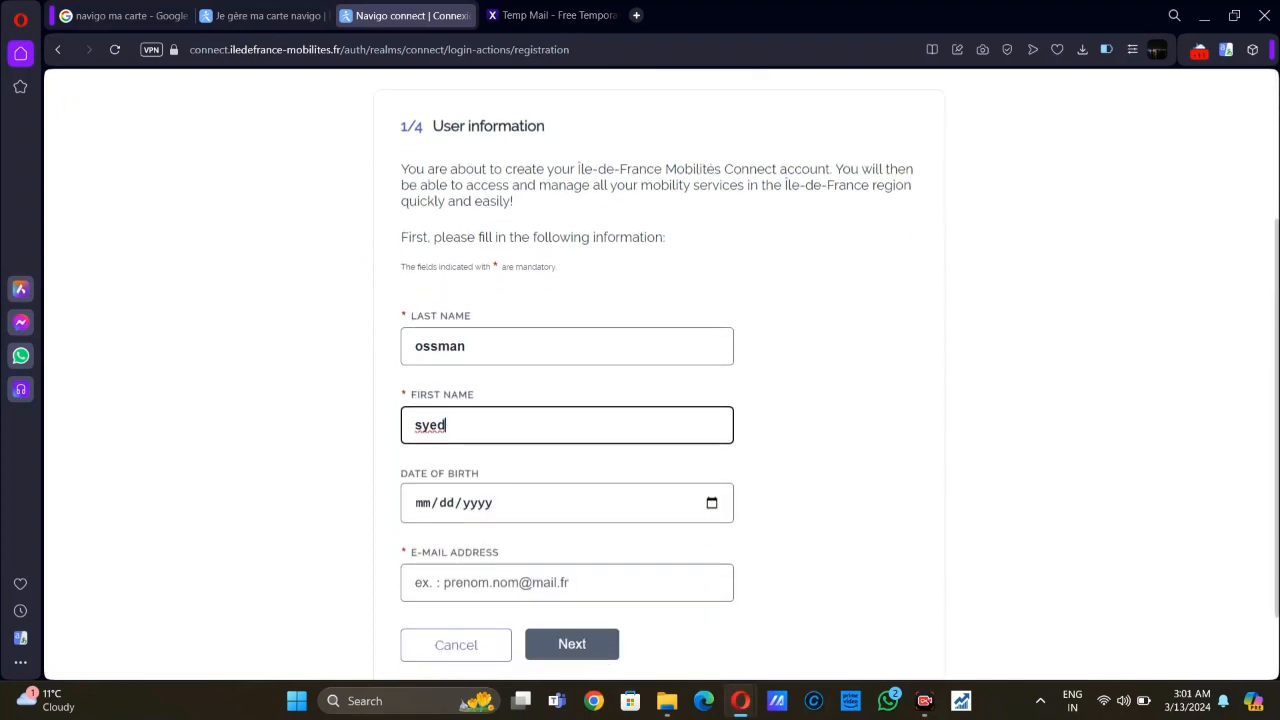
left_click(423, 508)
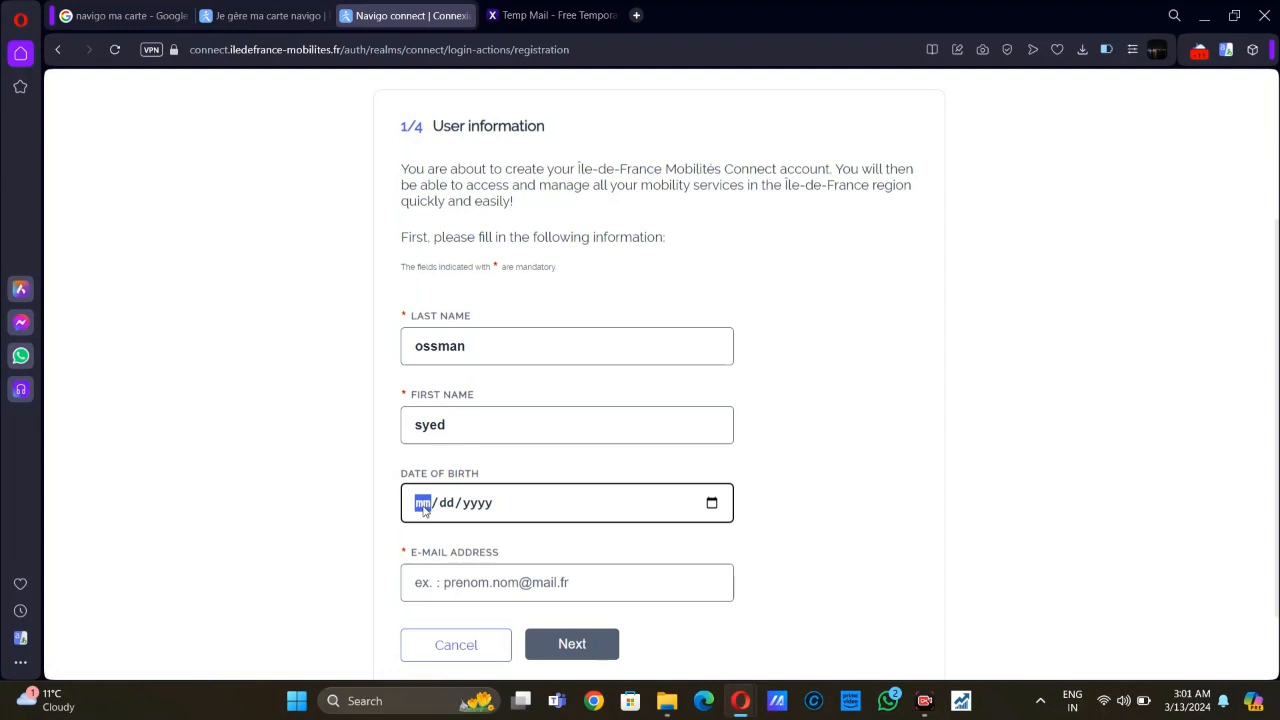
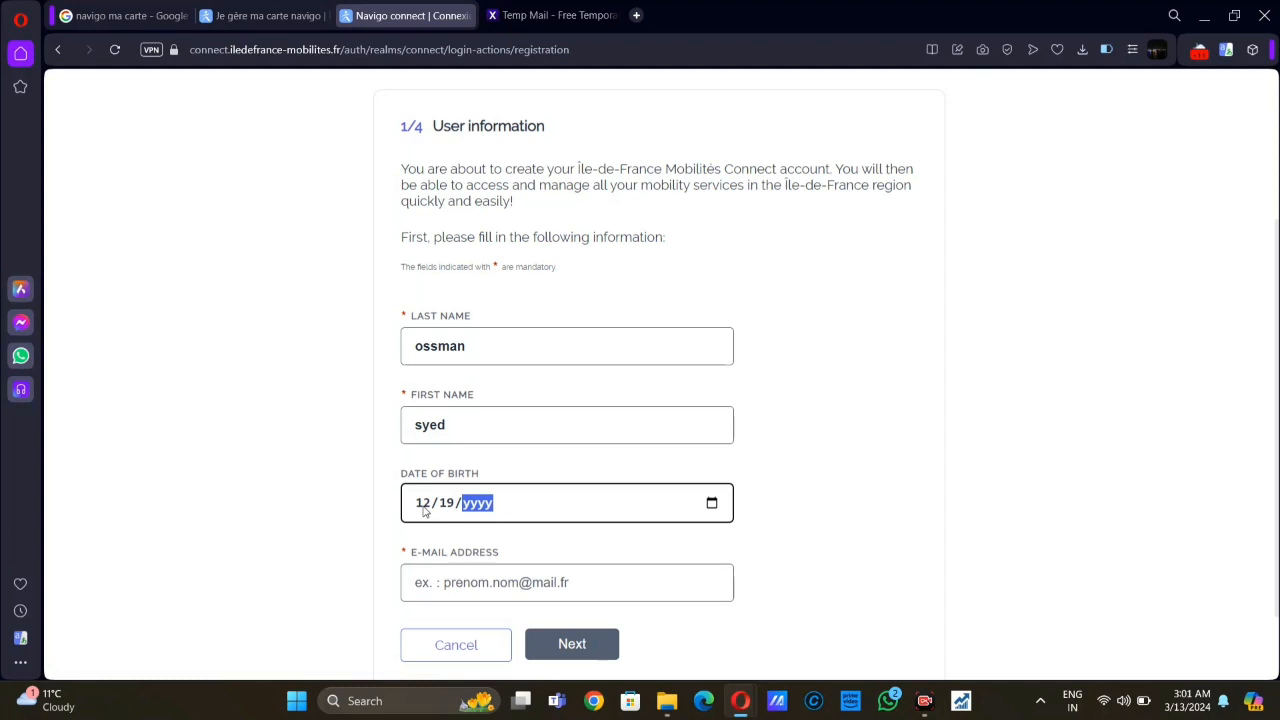
Paste the e-mail address, fix its last character, and submit the user information.
left_click(493, 577)
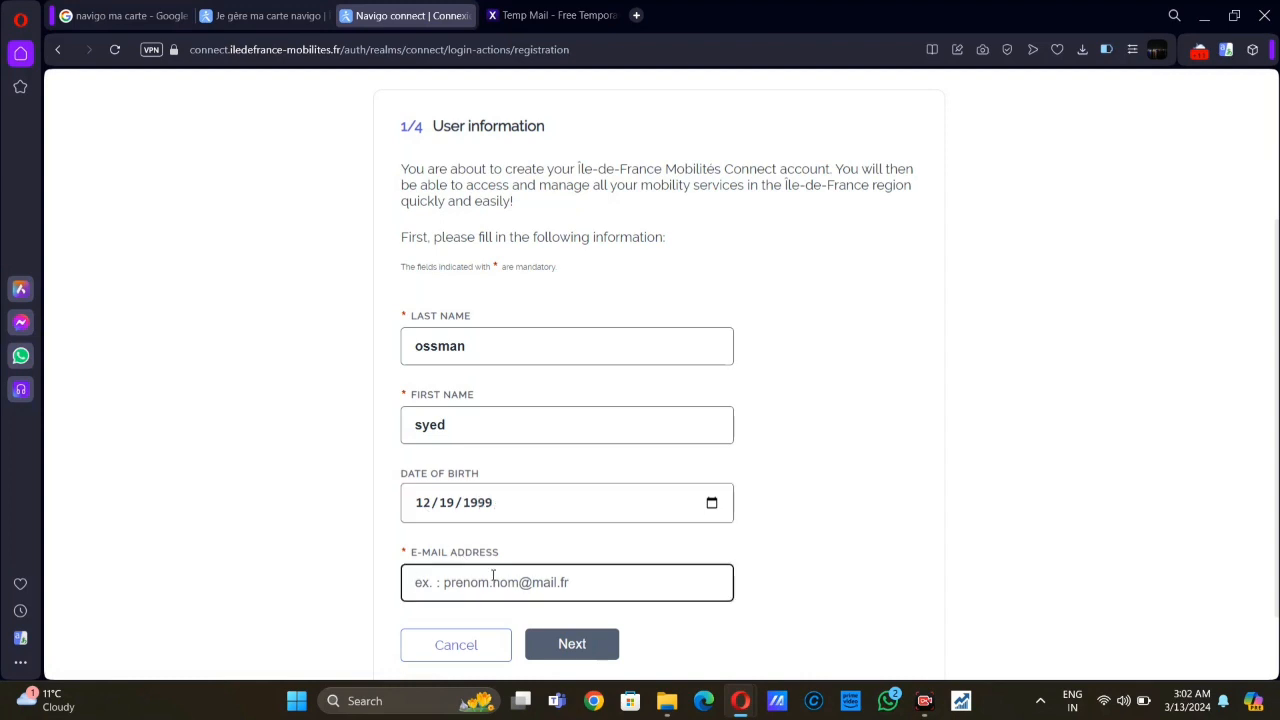
right_click(493, 577)
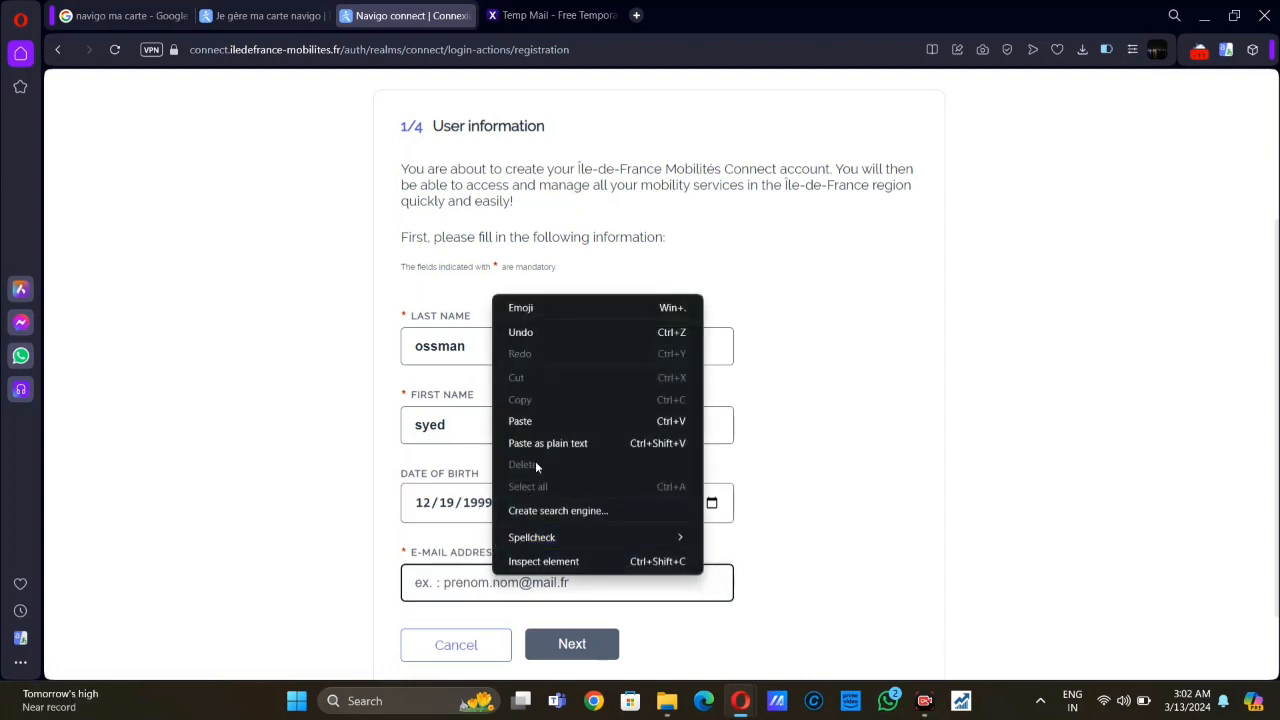
left_click(530, 421)
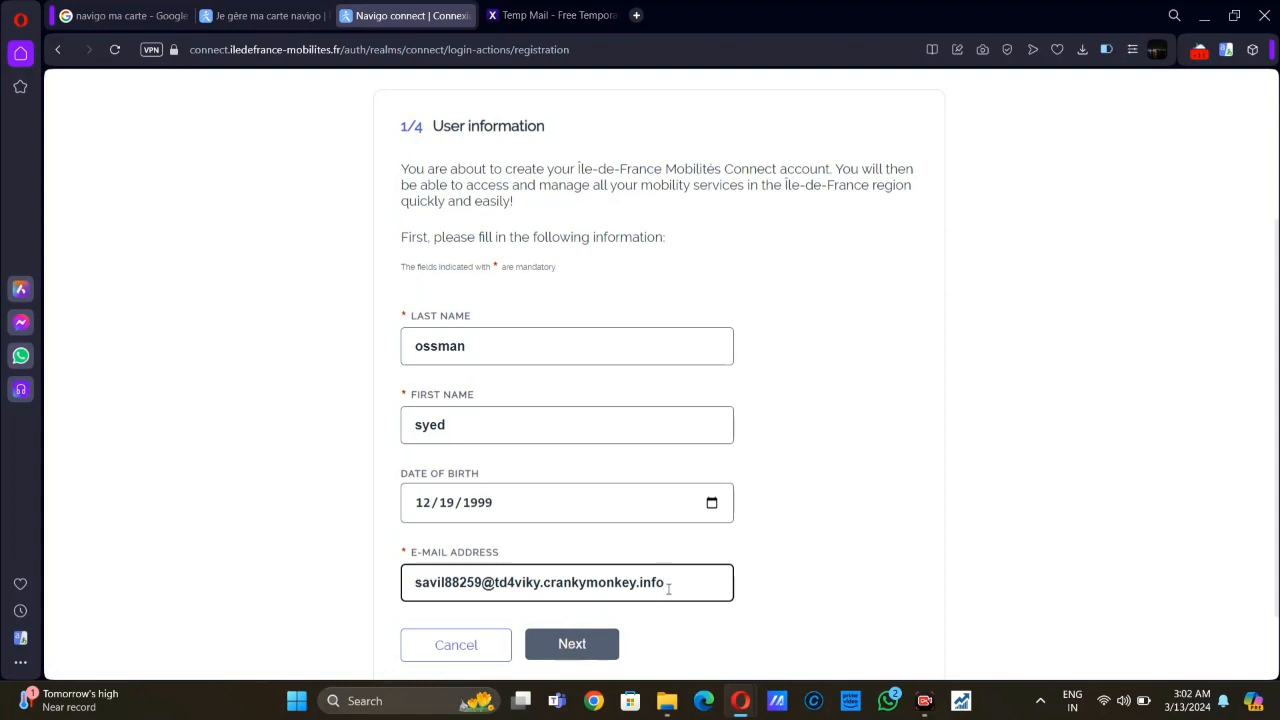
key("BackSpace")
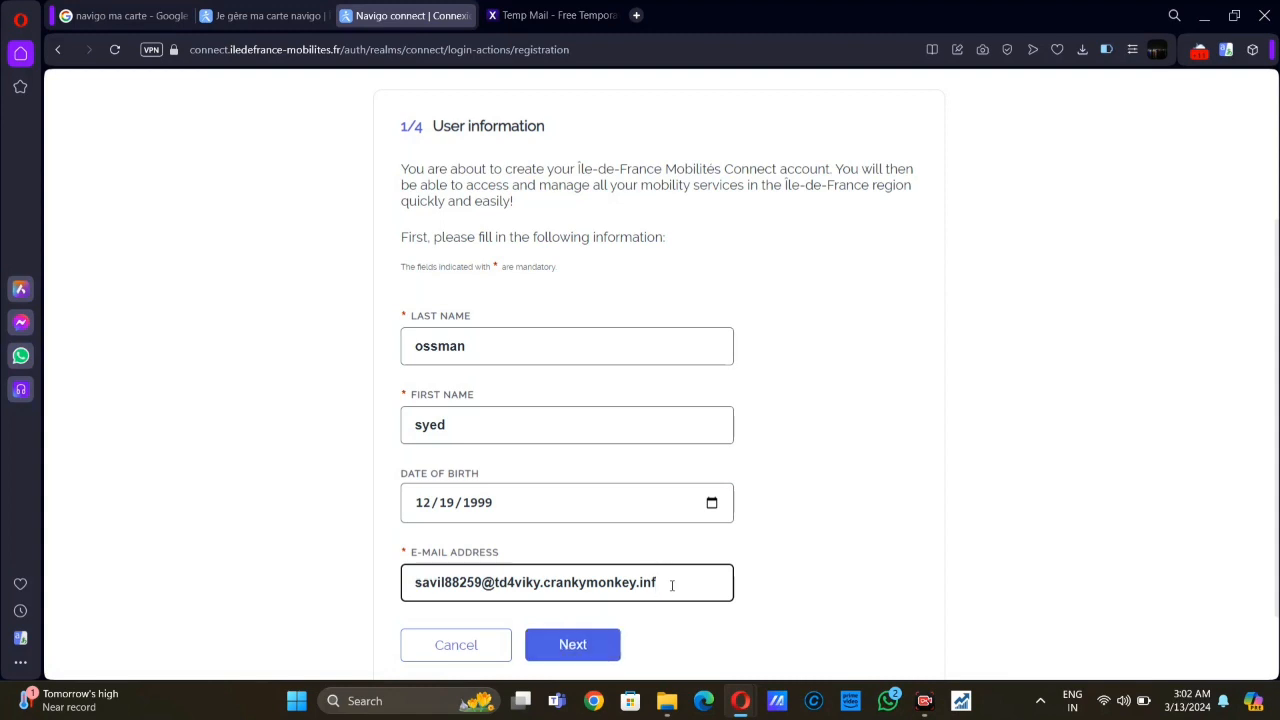
type("o")
left_click(572, 646)
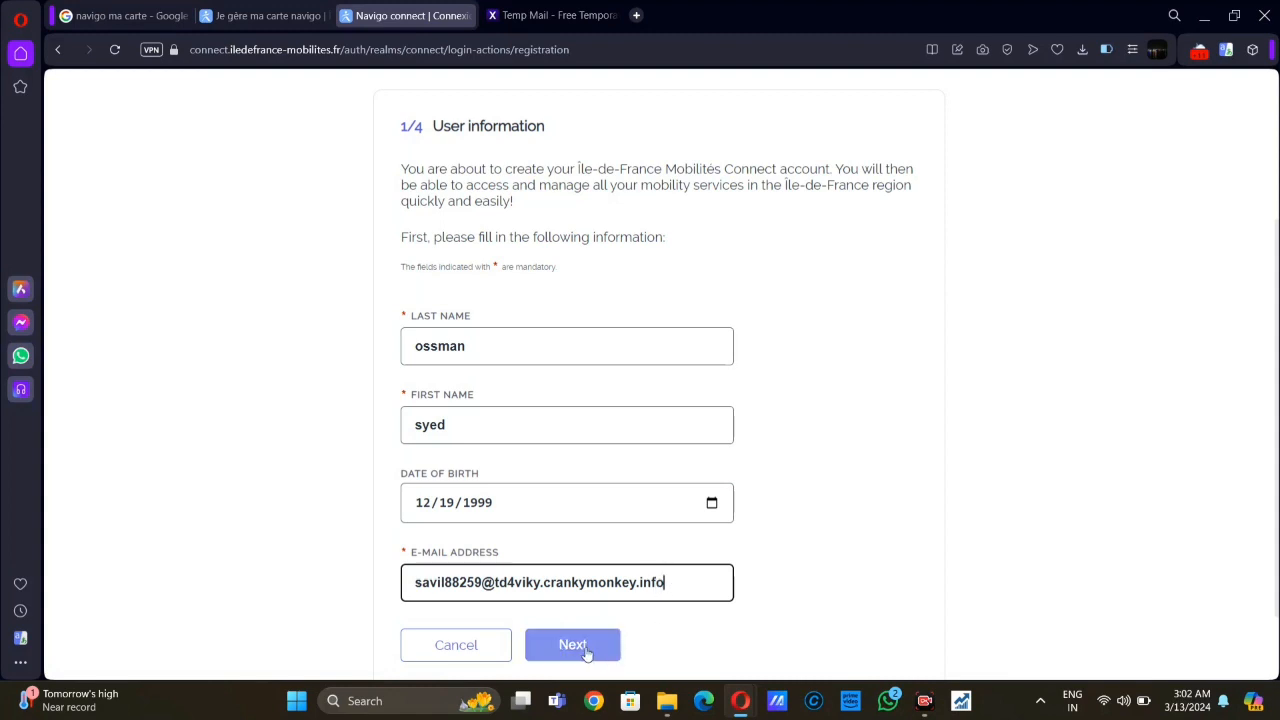
left_click(584, 650)
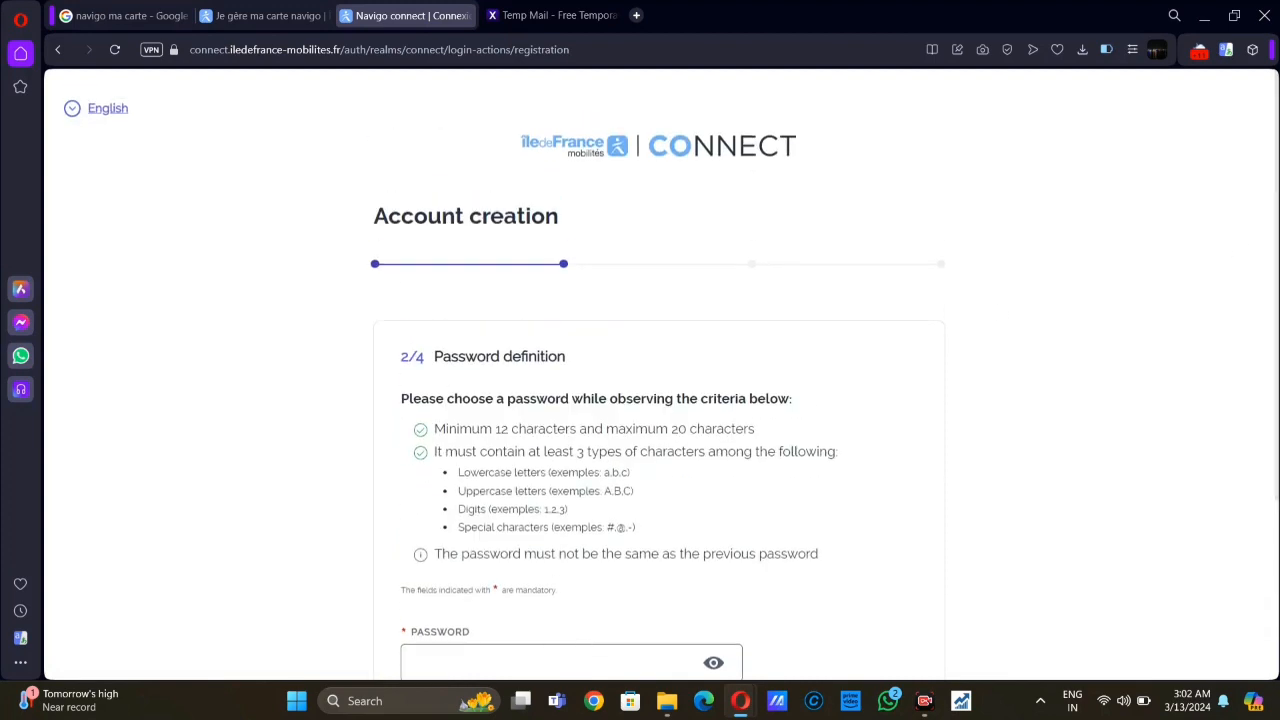
Type the new account password and its confirmation, then submit the password step.
scroll(640, 372, "down", 2)
scroll(635, 296, "down", 1)
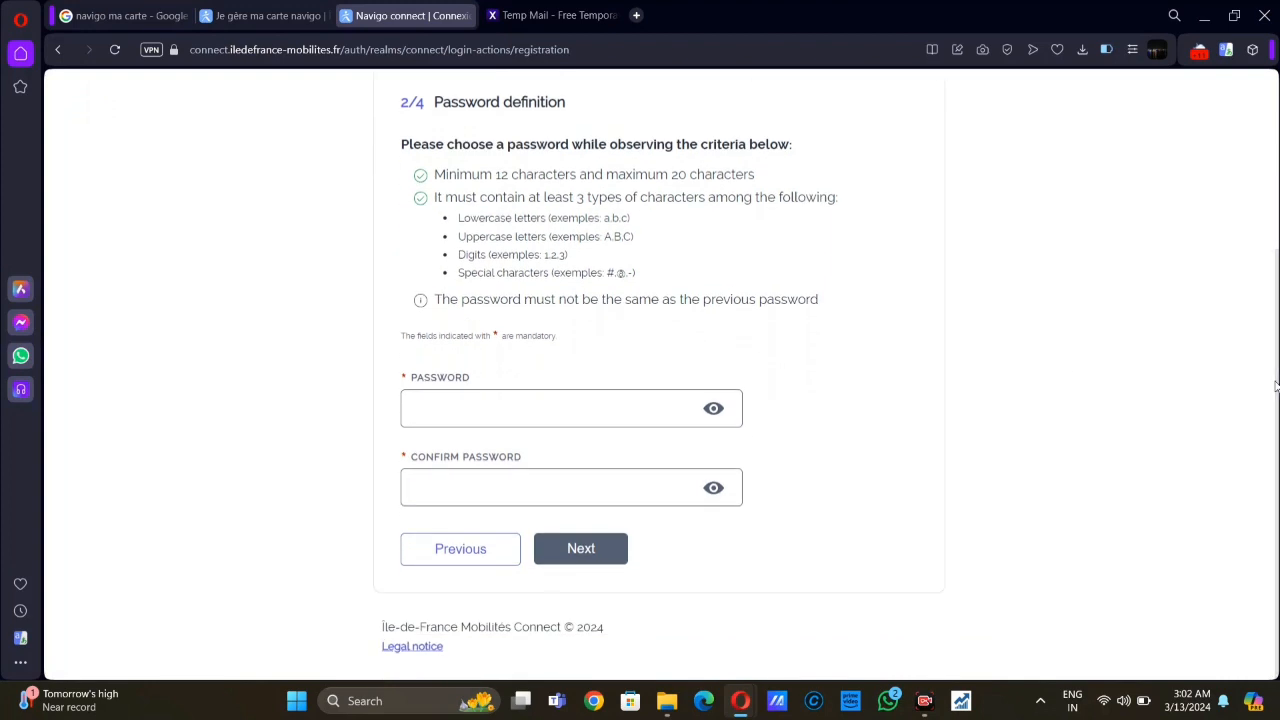
left_click(467, 403)
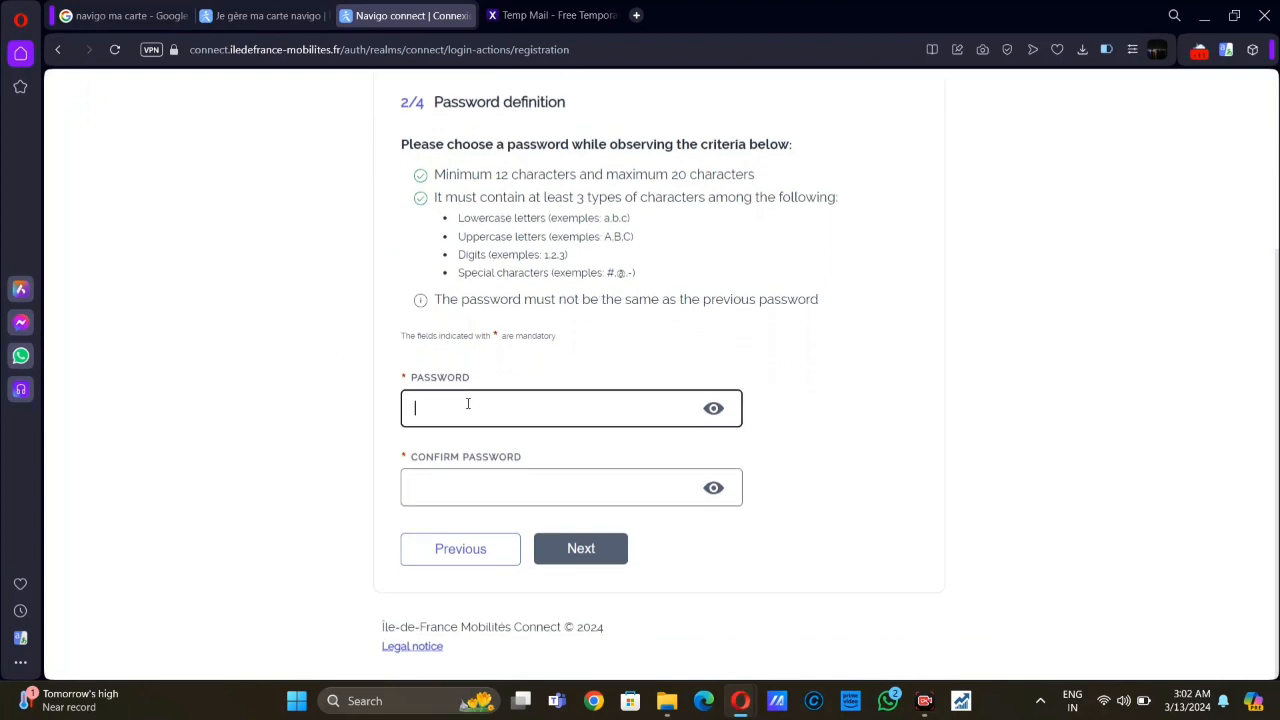
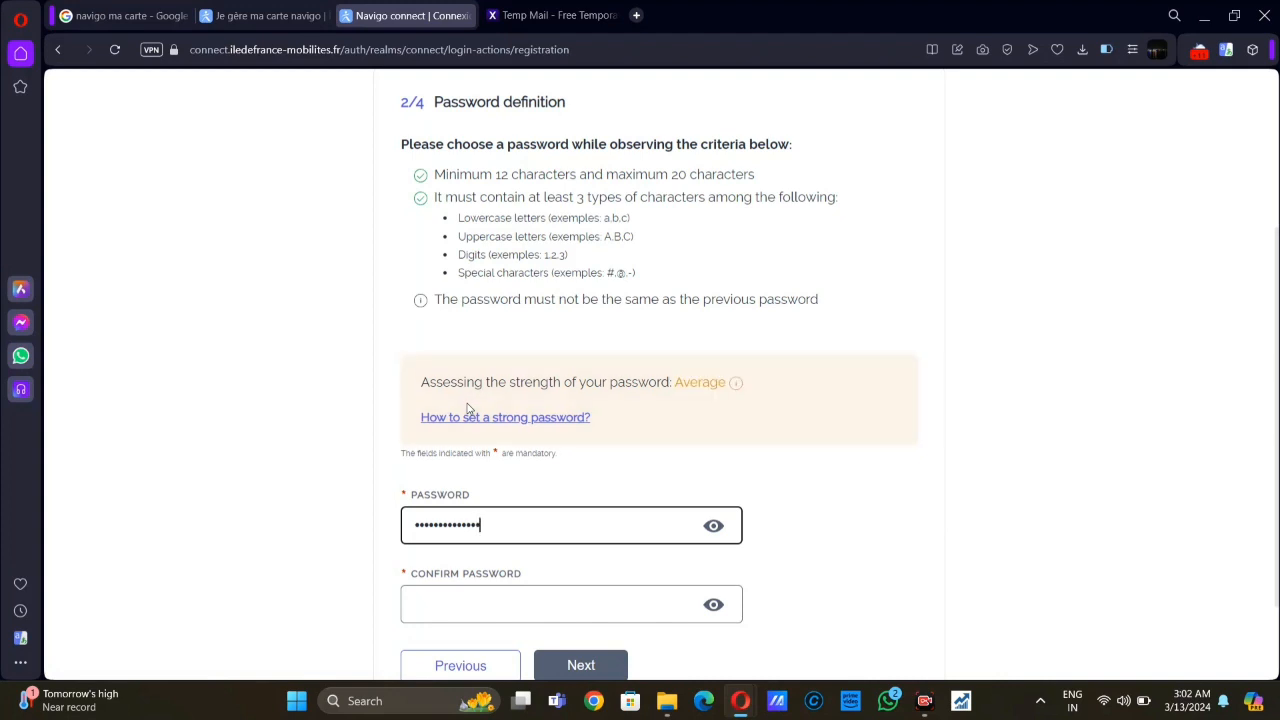
left_click(444, 608)
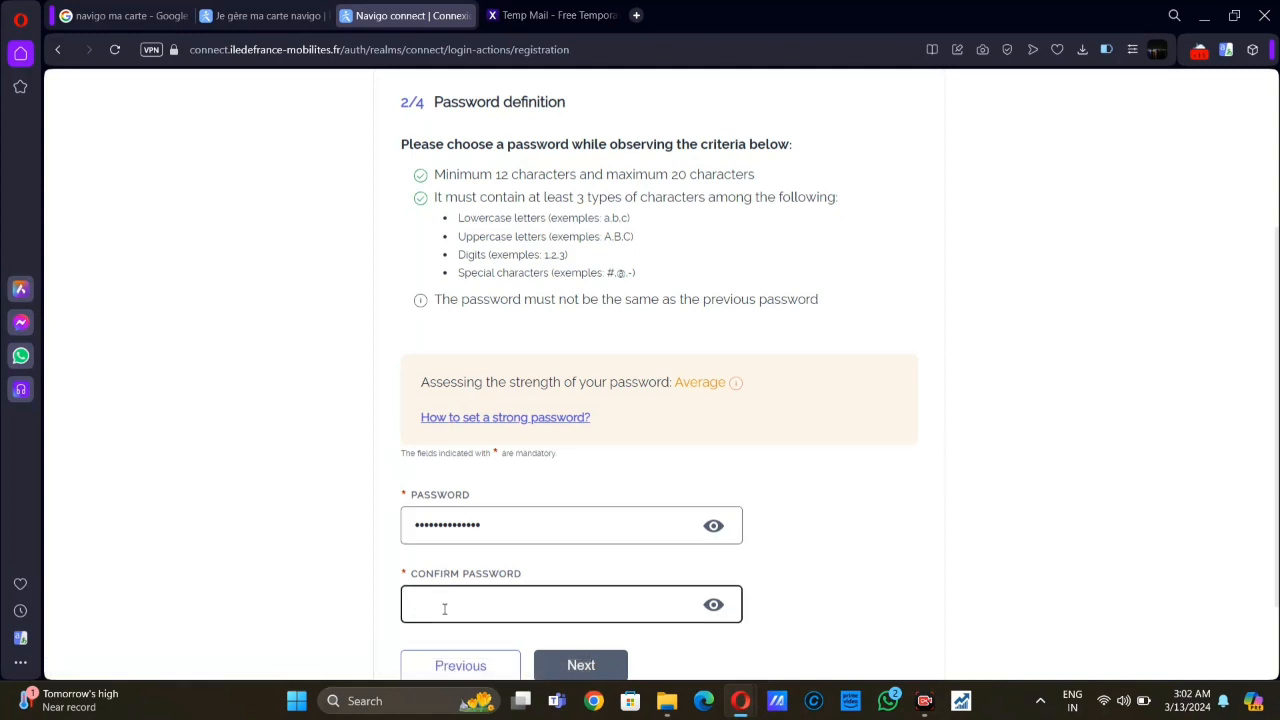
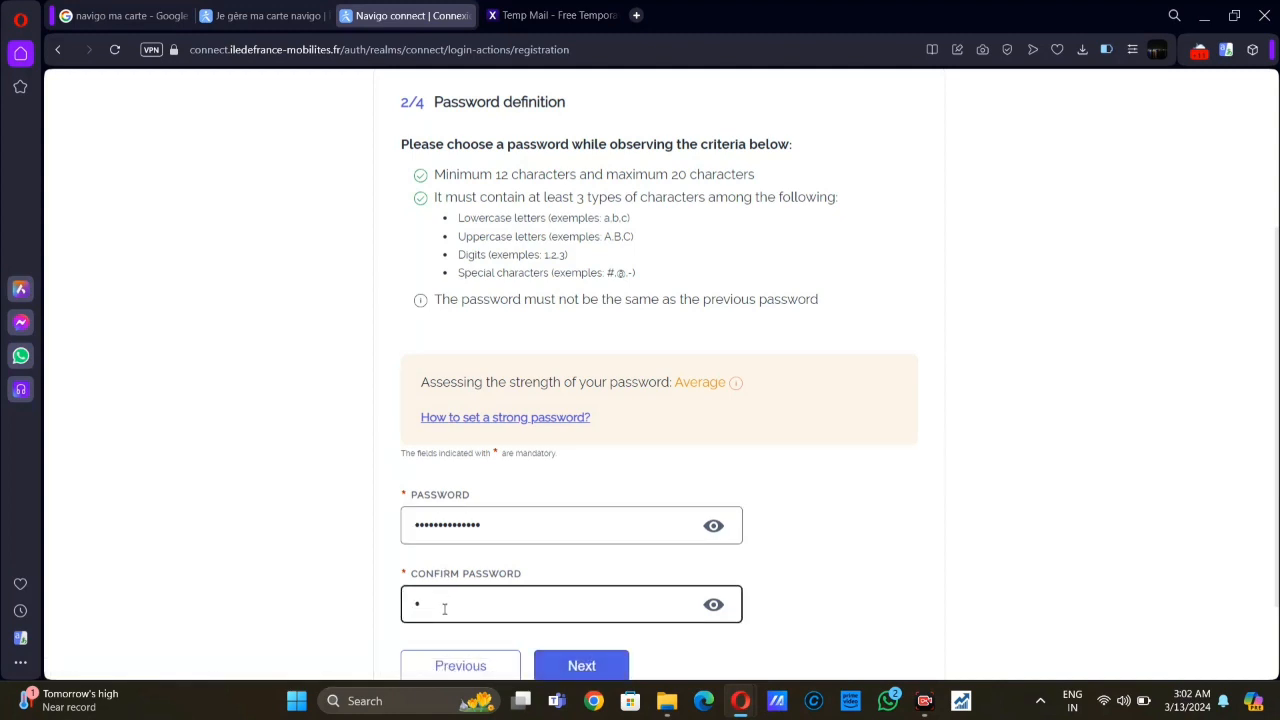
key("Return")
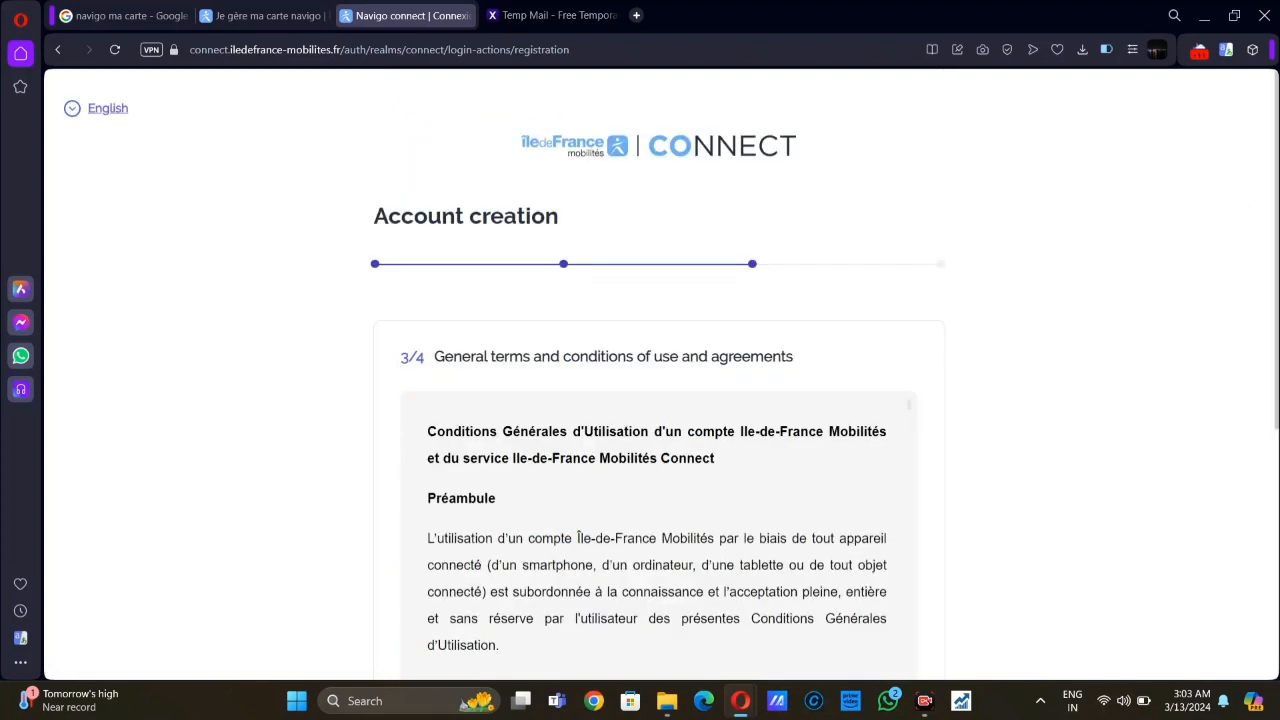
Accept the general terms, pass the not-a-robot check, and confirm account creation.
left_click_drag(1276, 222, 1274, 480)
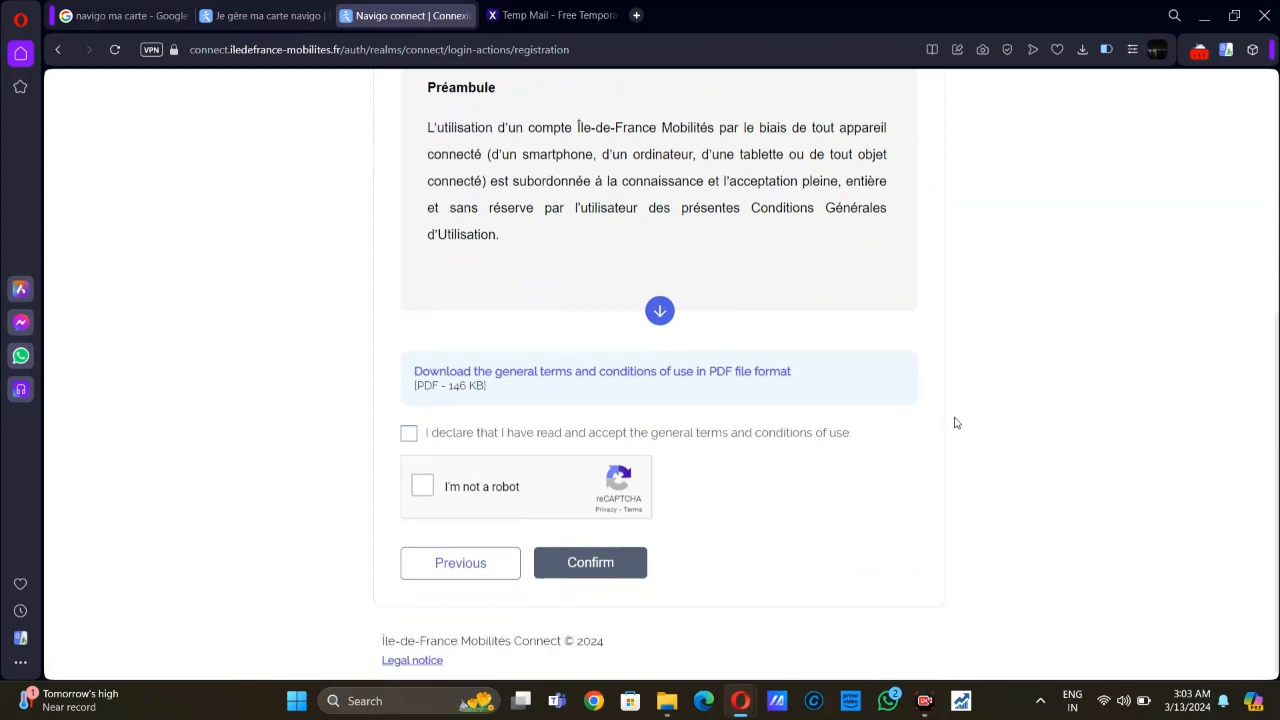
left_click(409, 434)
left_click(422, 488)
left_click(591, 565)
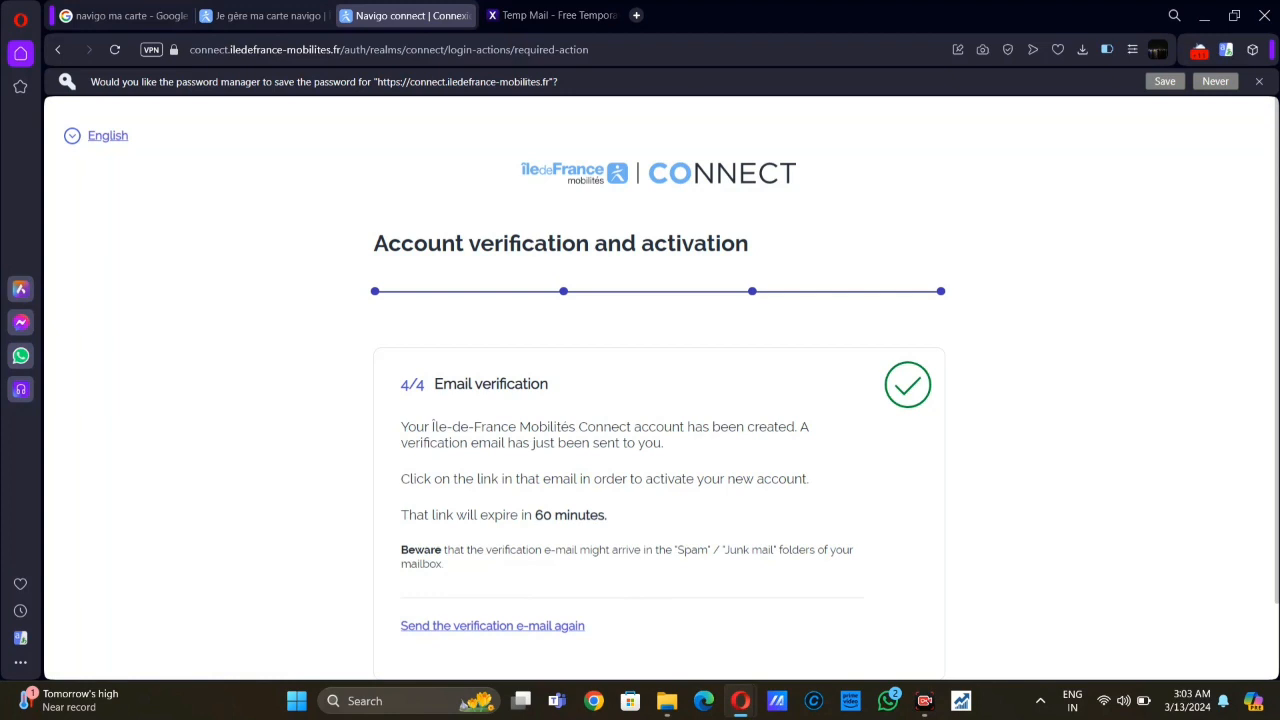
scroll(672, 365, "down", 1)
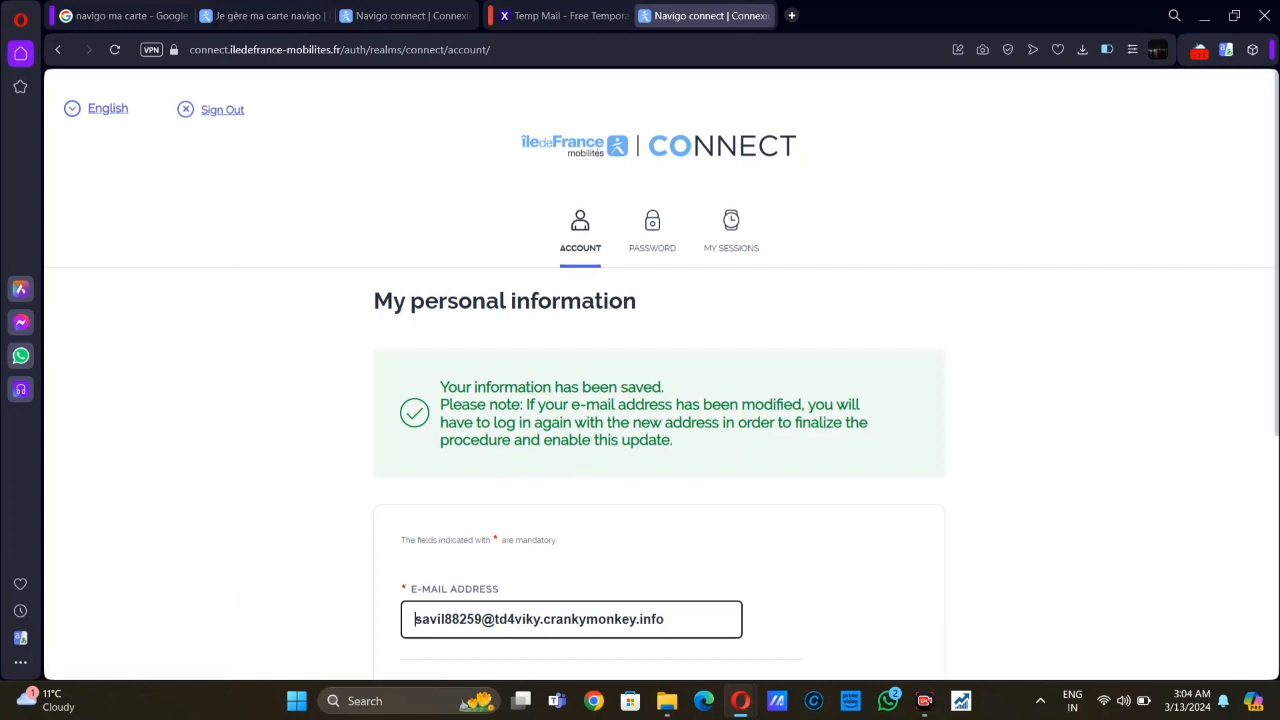
Paste the 5-digit verification code, then log in with the account password.
scroll(660, 400, "down", 3)
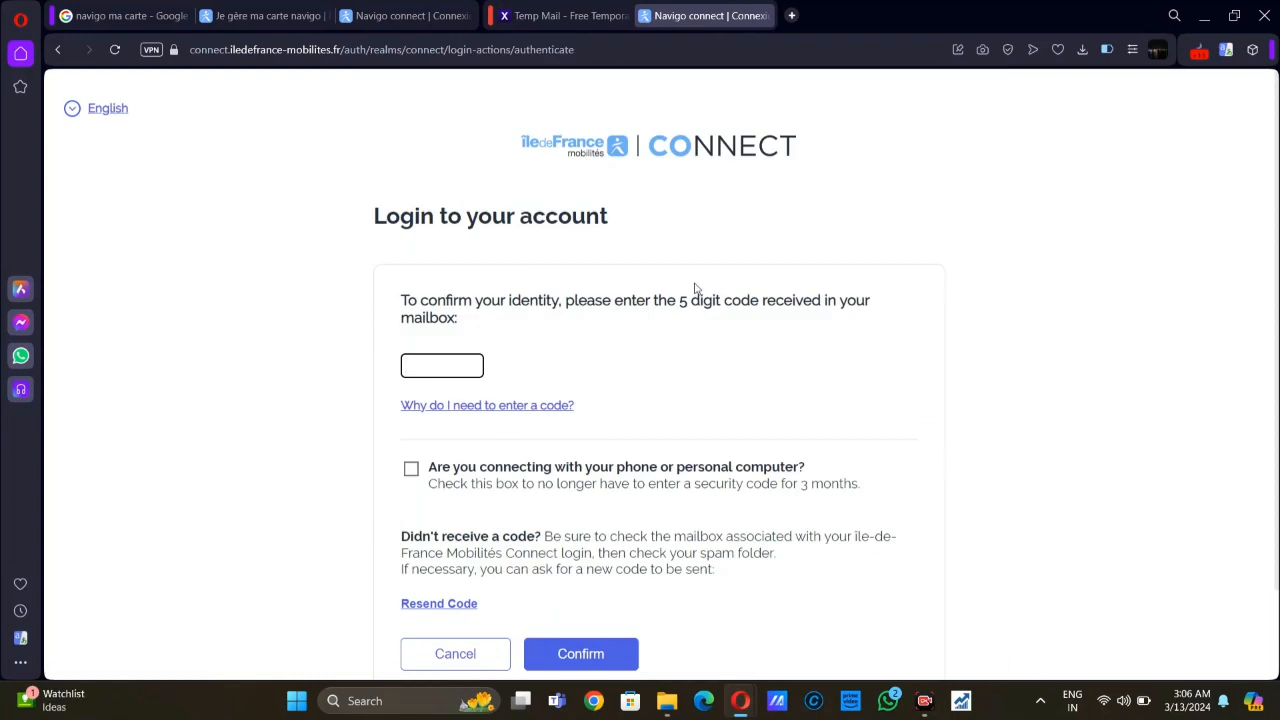
key("ctrl+v")
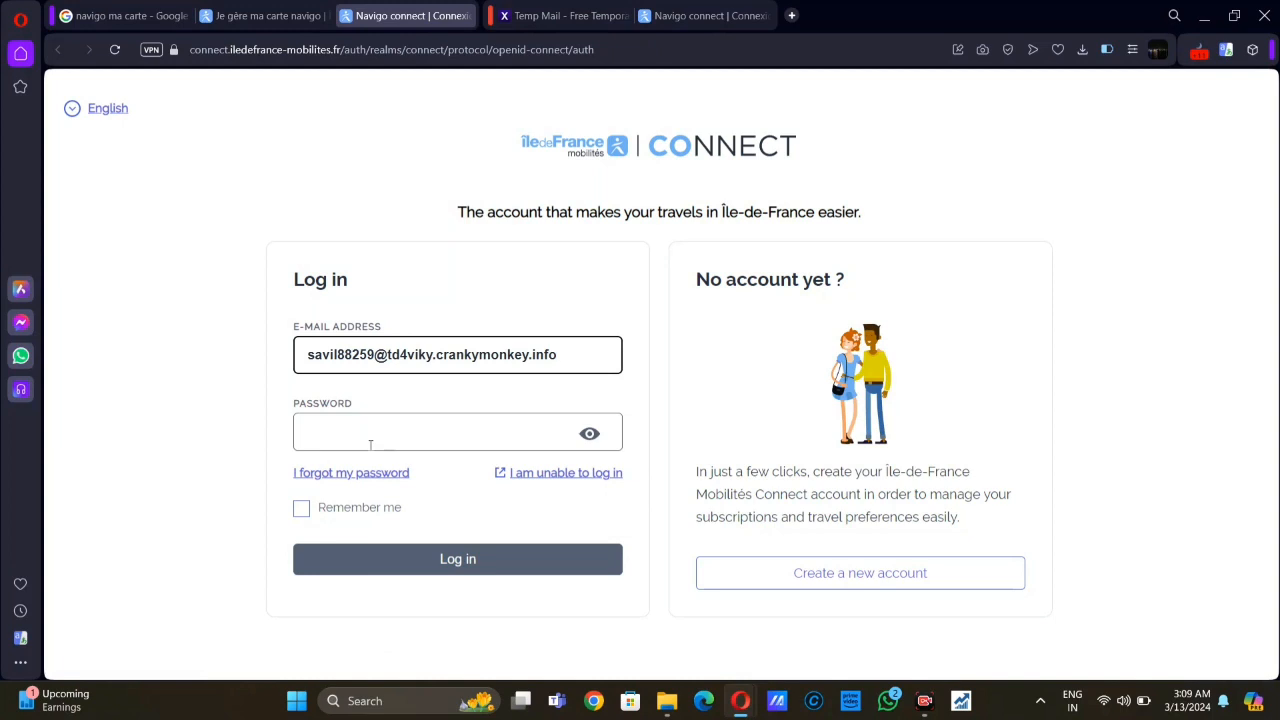
left_click(365, 438)
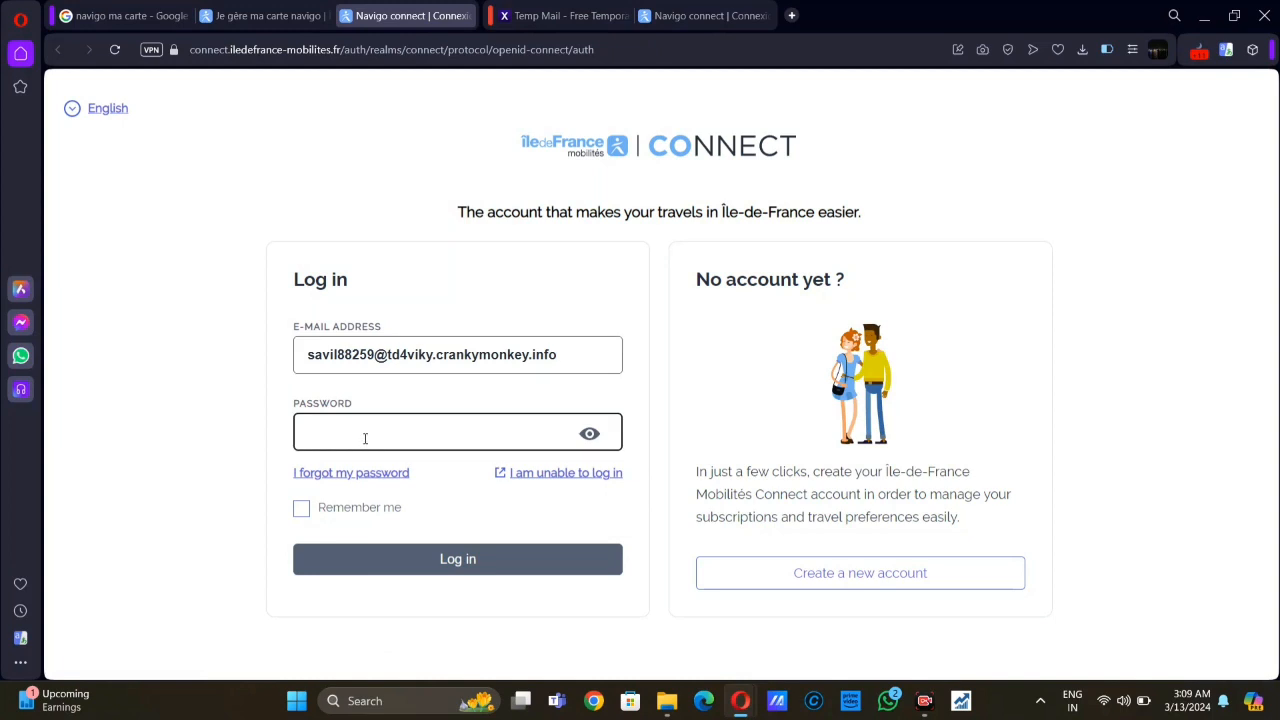
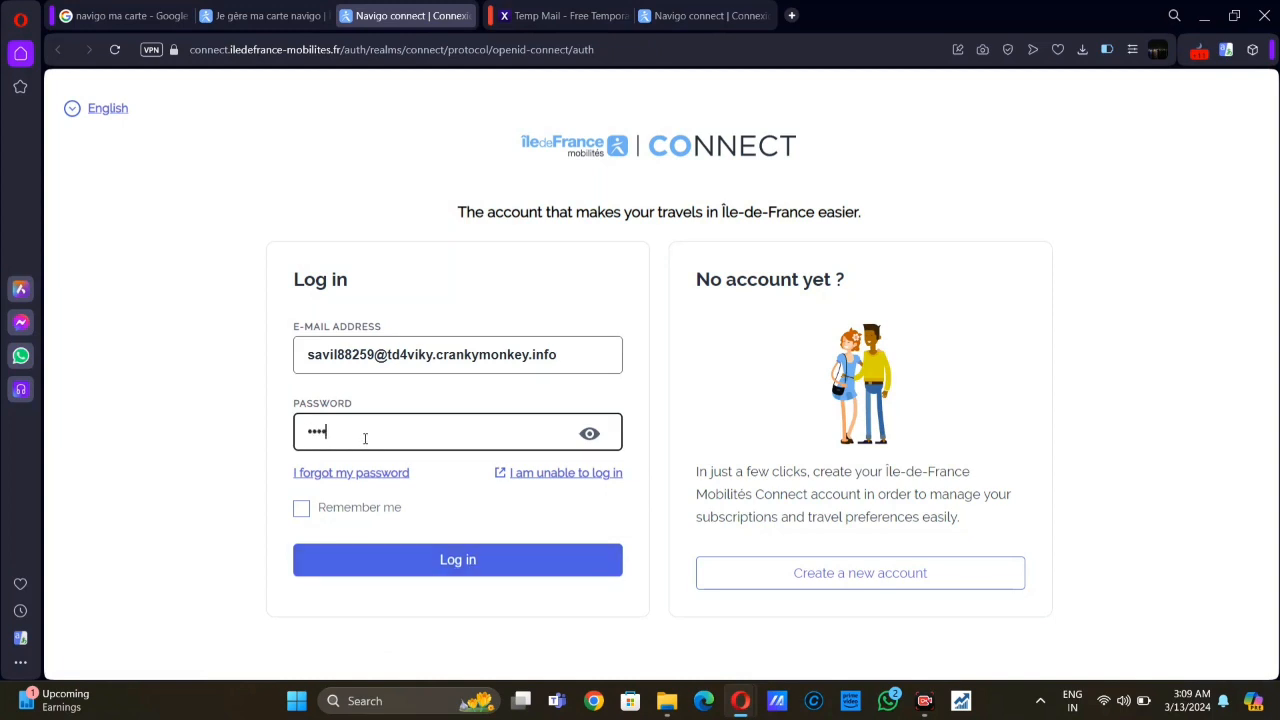
left_click(418, 552)
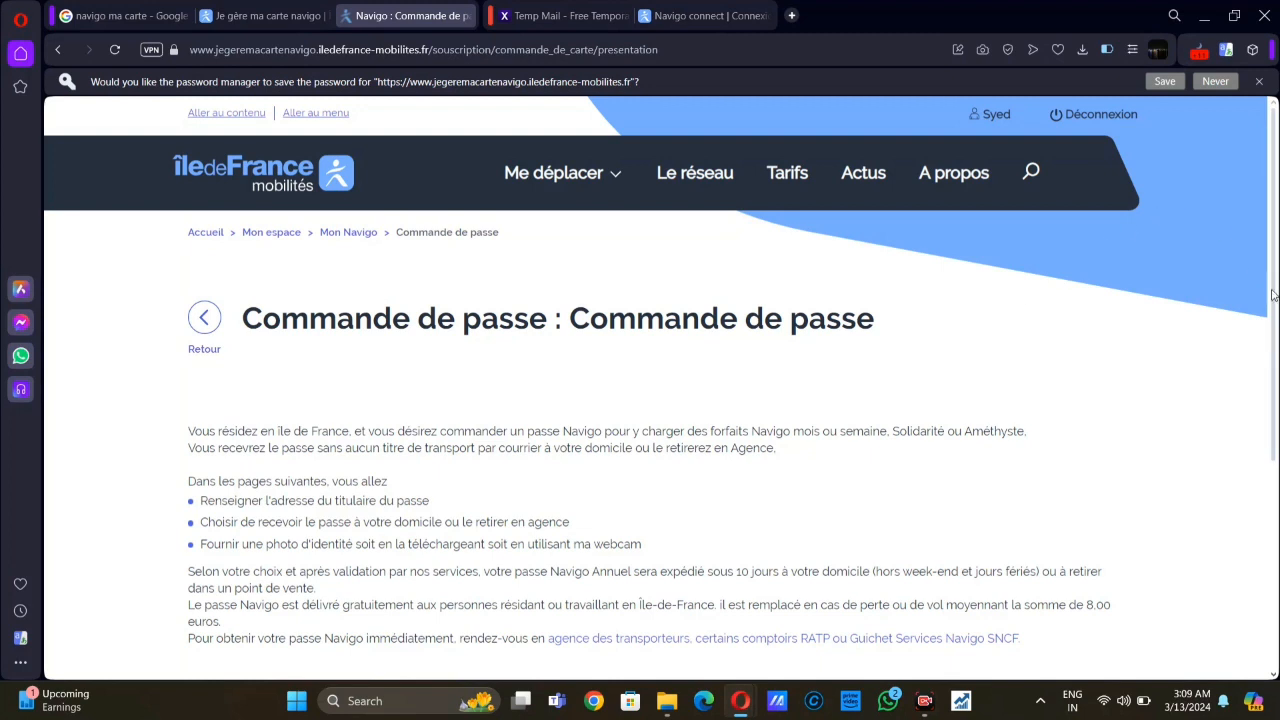
Set civility to Monsieur, accept commercial offers by email/SMS, and decline network news.
left_click_drag(1274, 294, 1271, 377)
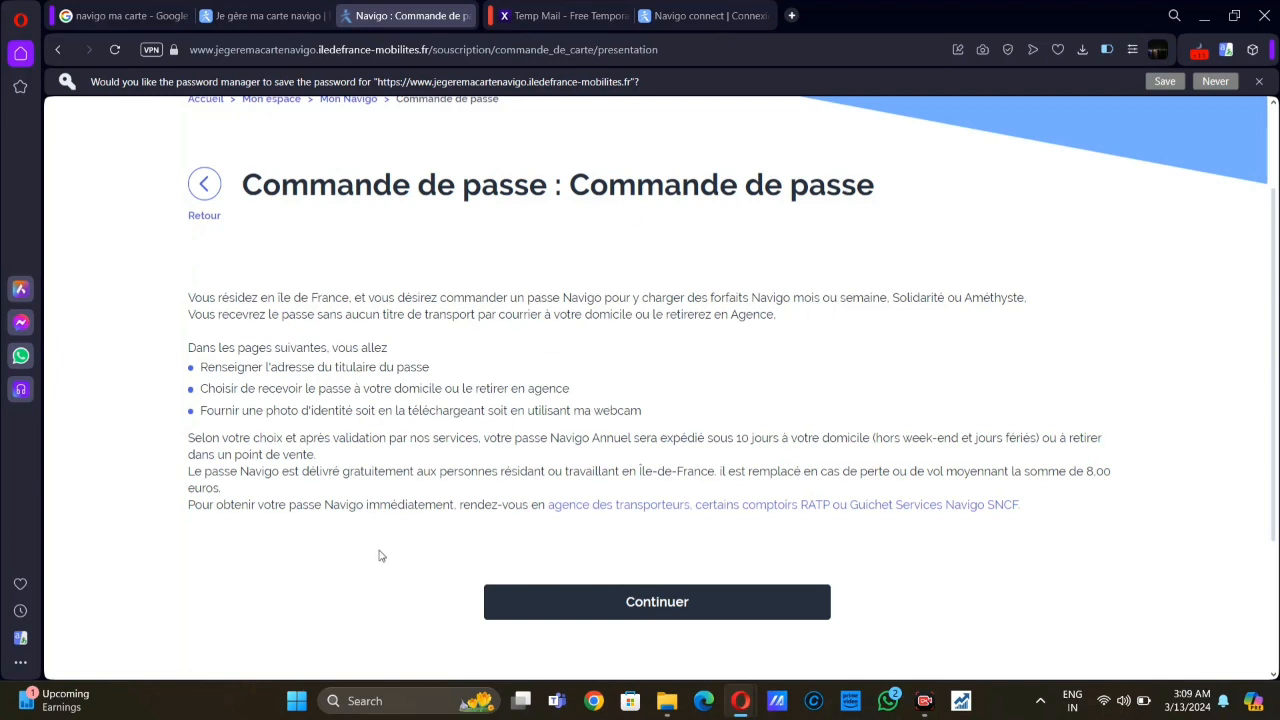
left_click(582, 612)
left_click(587, 570)
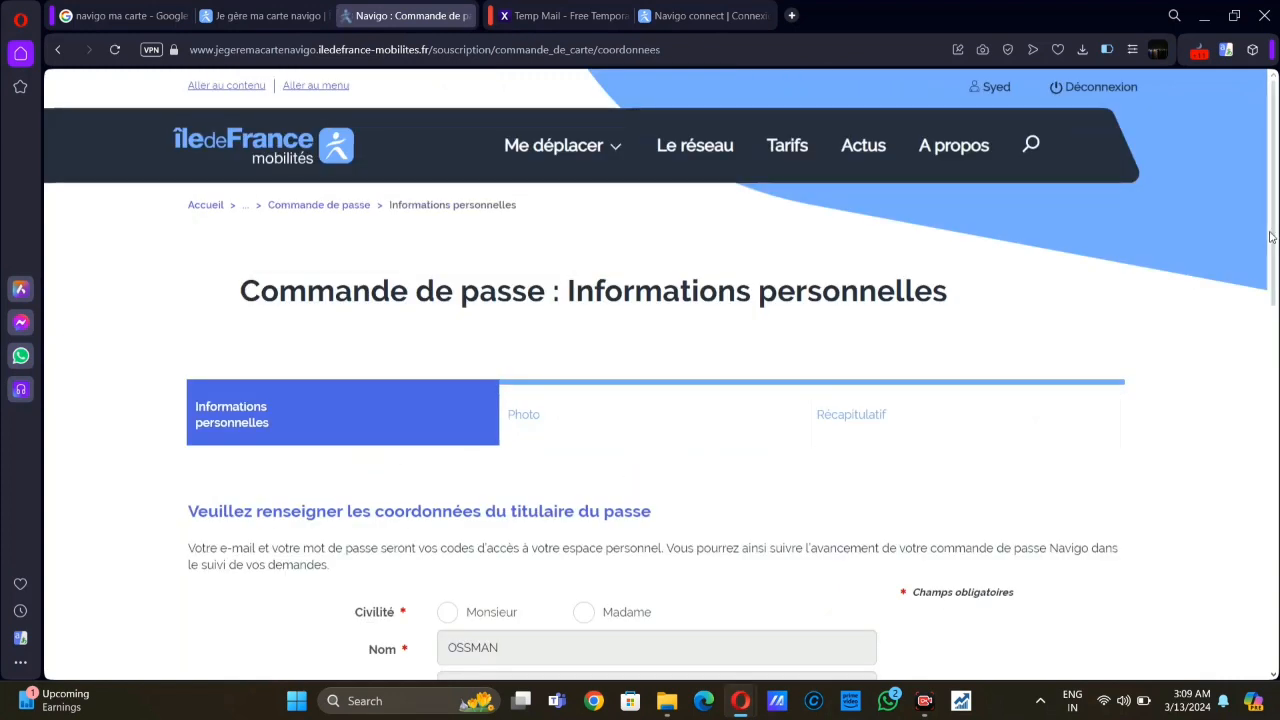
scroll(1270, 236, "down", 3)
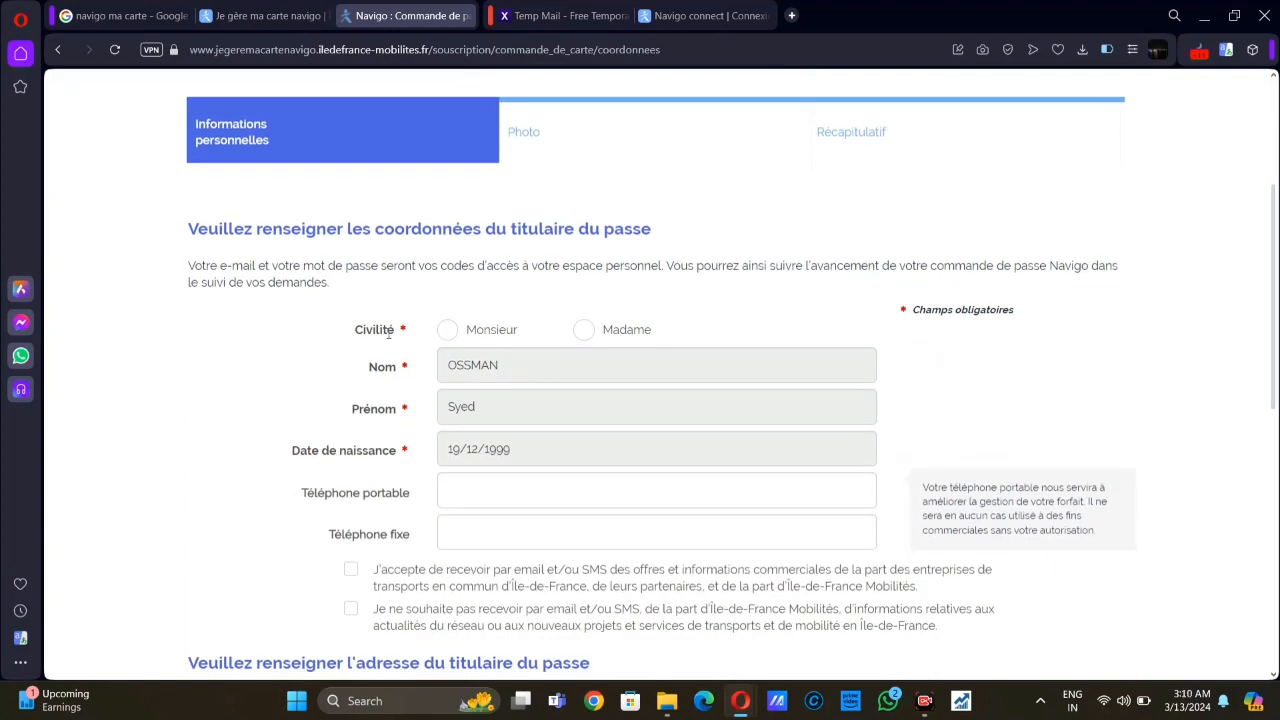
left_click(450, 332)
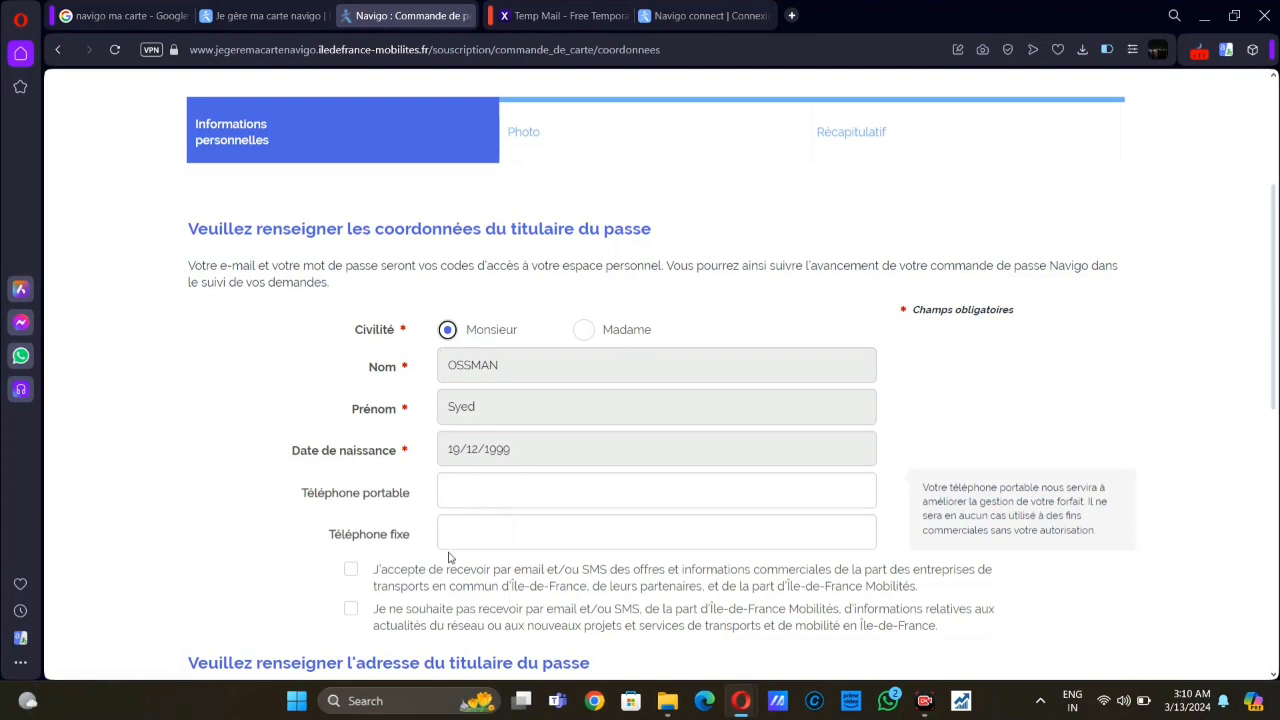
left_click(353, 570)
left_click(350, 610)
scroll(1134, 453, "down", 3)
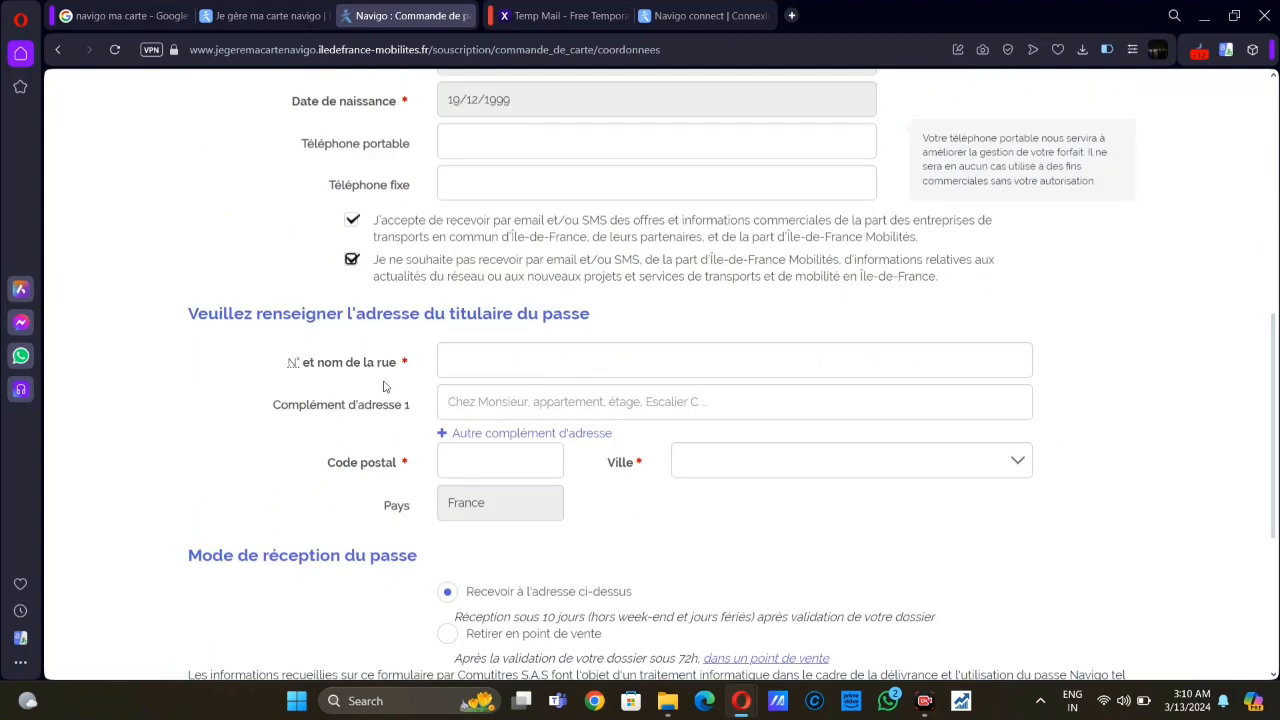
Fill street, address complement and postal code from saved suggestions, and choose PARIS 19 as city.
left_click(528, 365)
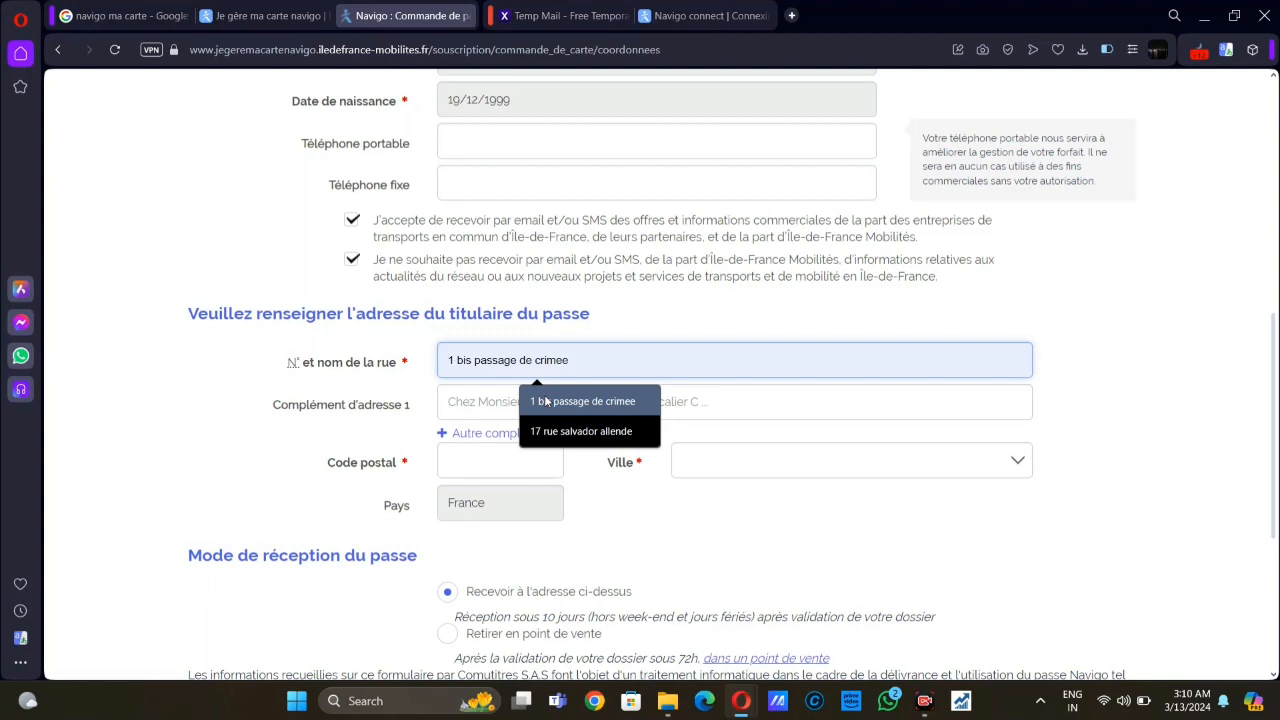
left_click(544, 401)
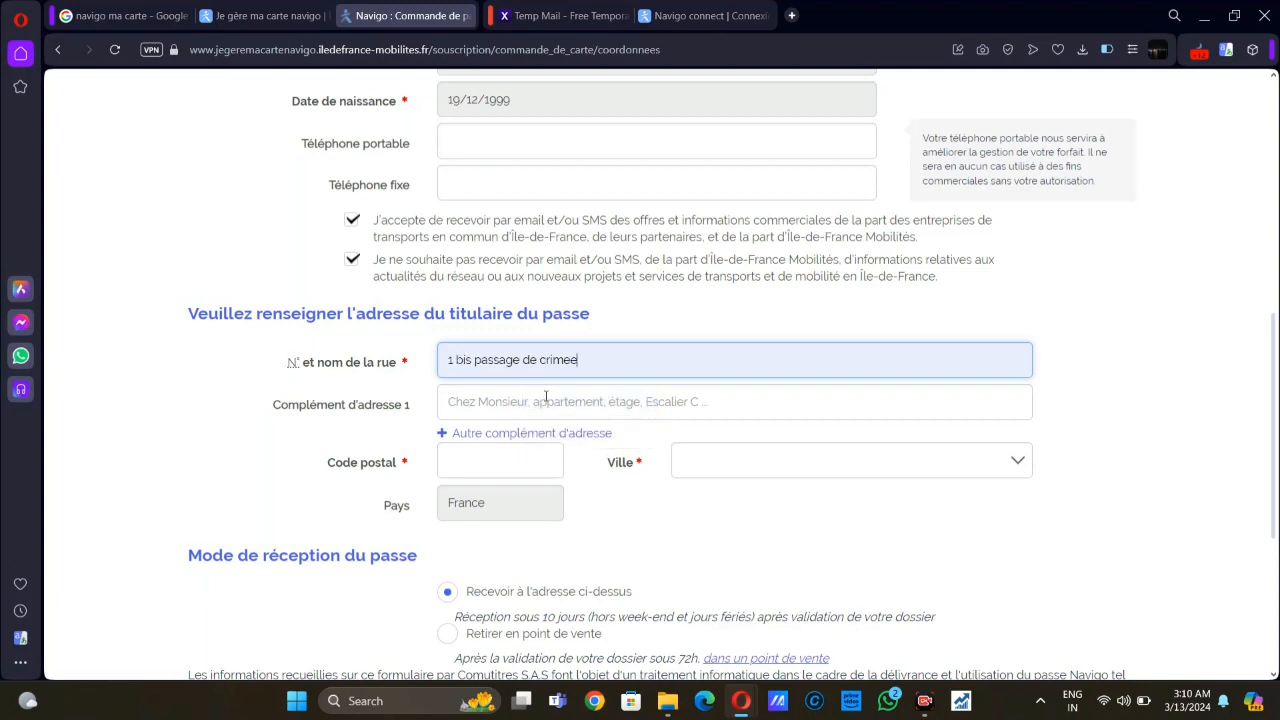
left_click(509, 403)
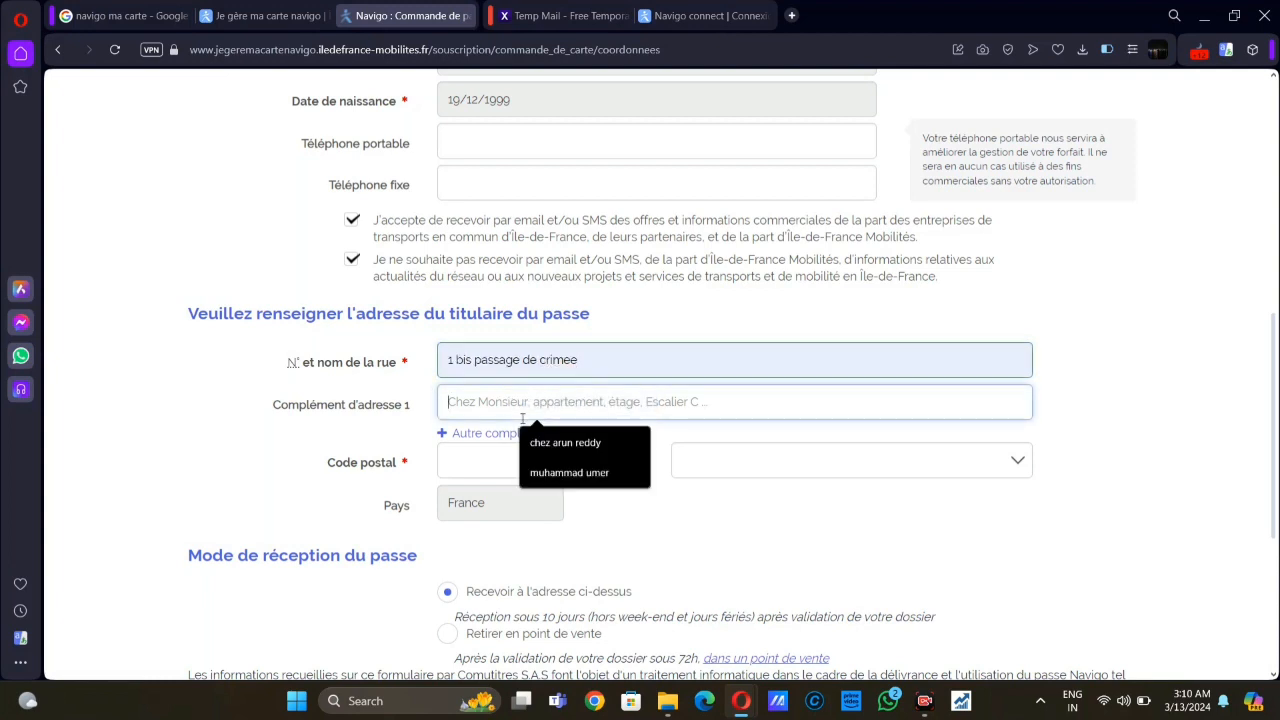
left_click(537, 447)
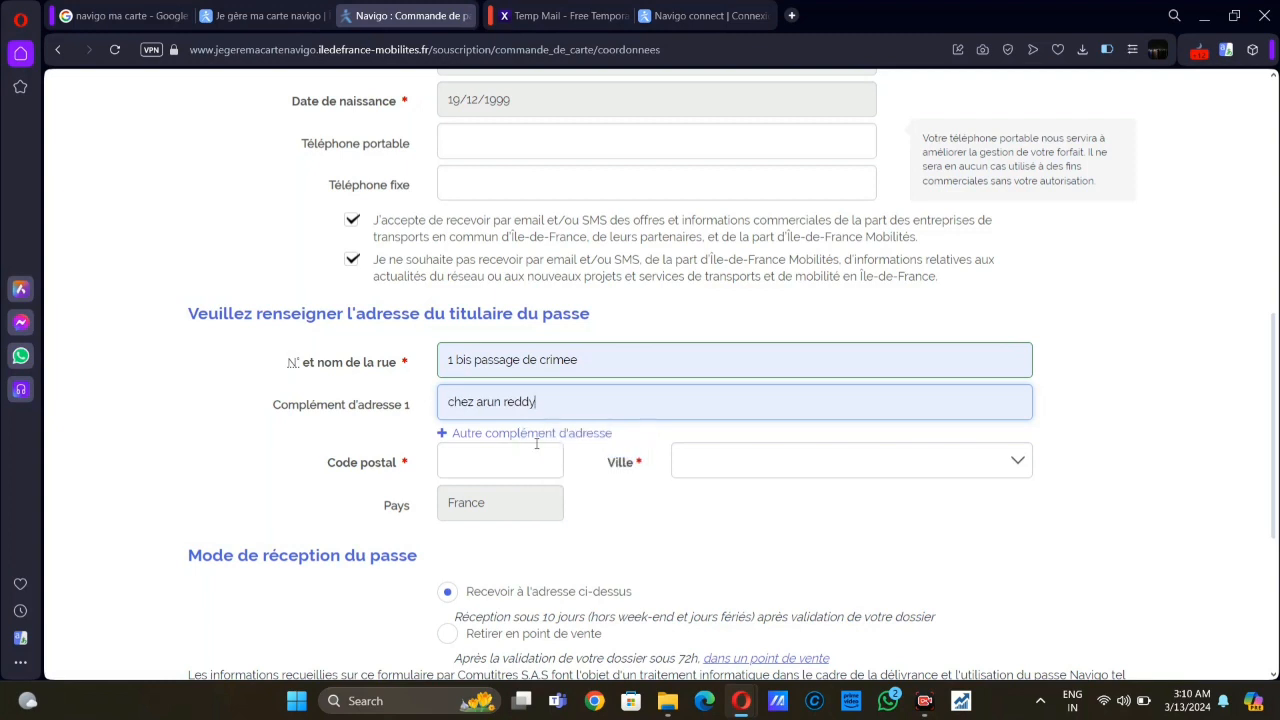
left_click(482, 463)
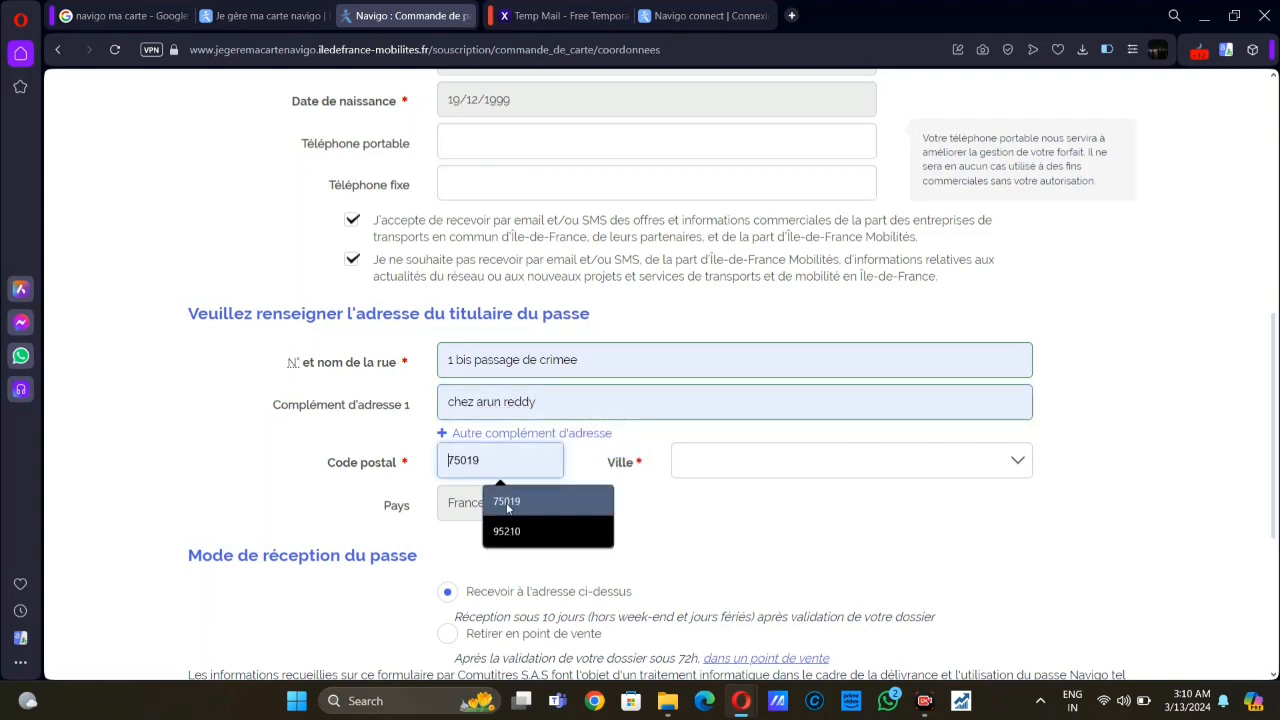
left_click(507, 503)
left_click(737, 458)
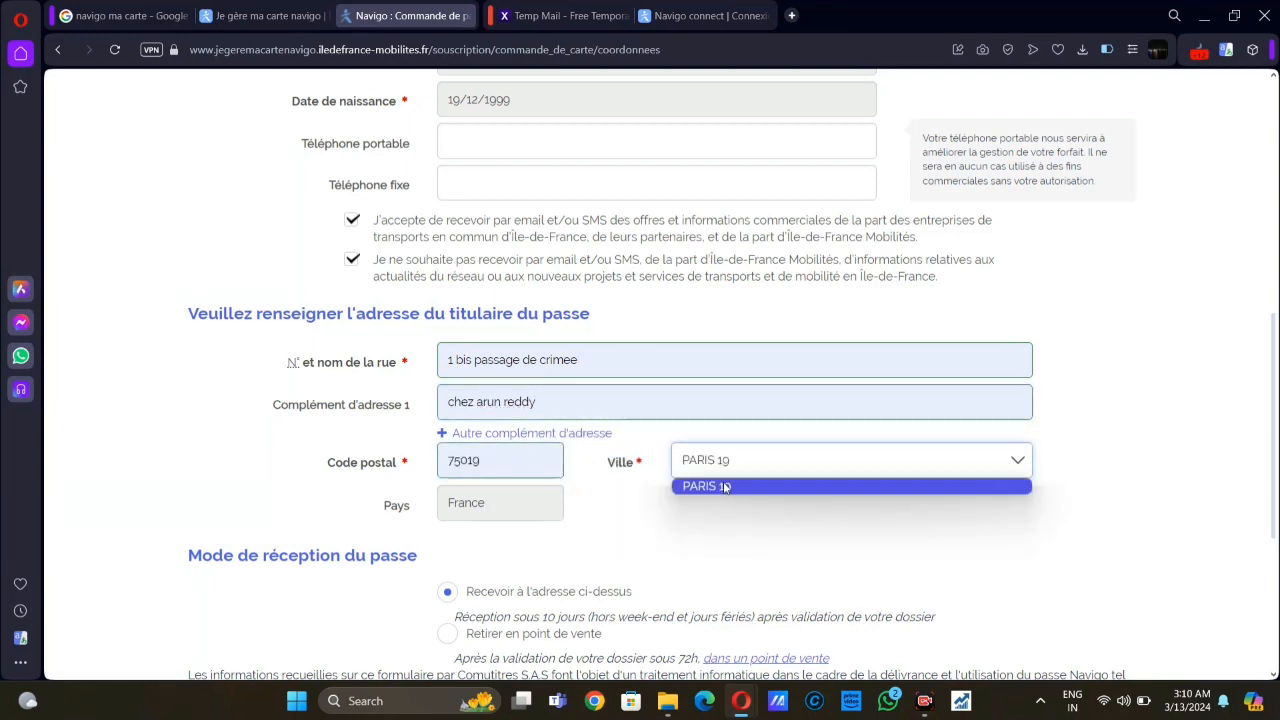
left_click(725, 487)
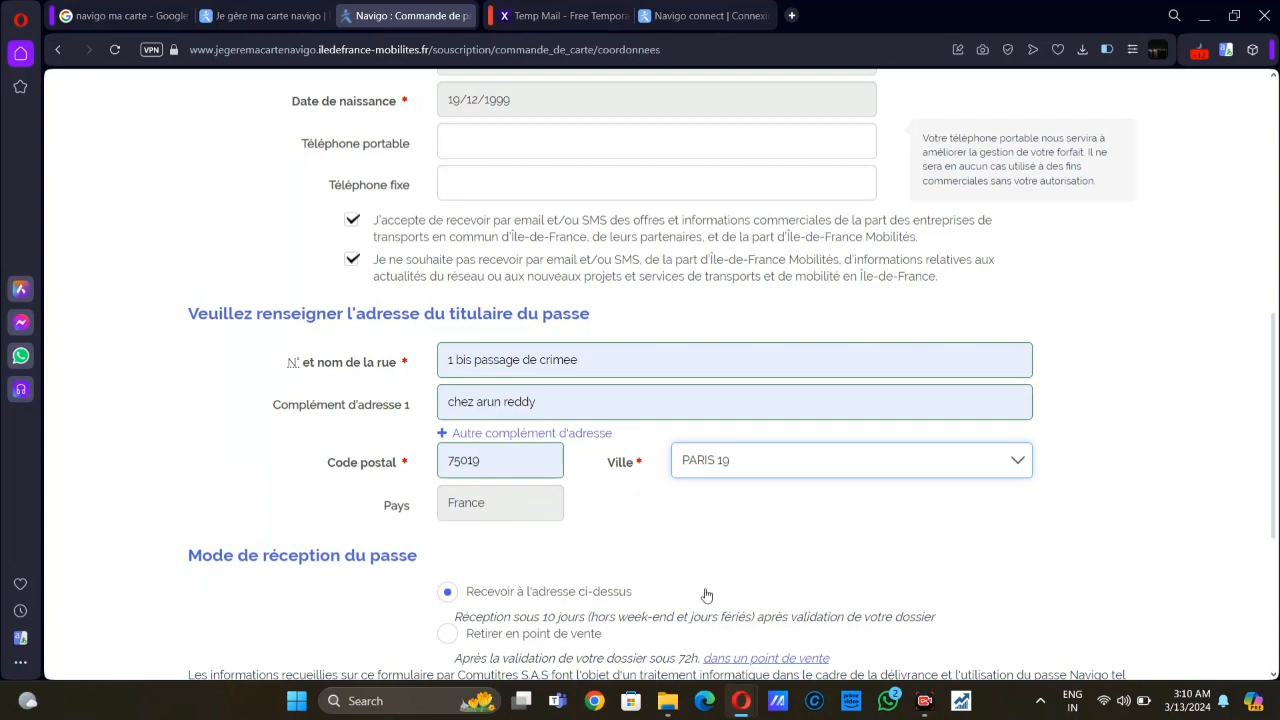
Select 'Retirer en point de vente' pickup and proceed to the Photo step.
scroll(515, 441, "down", 2)
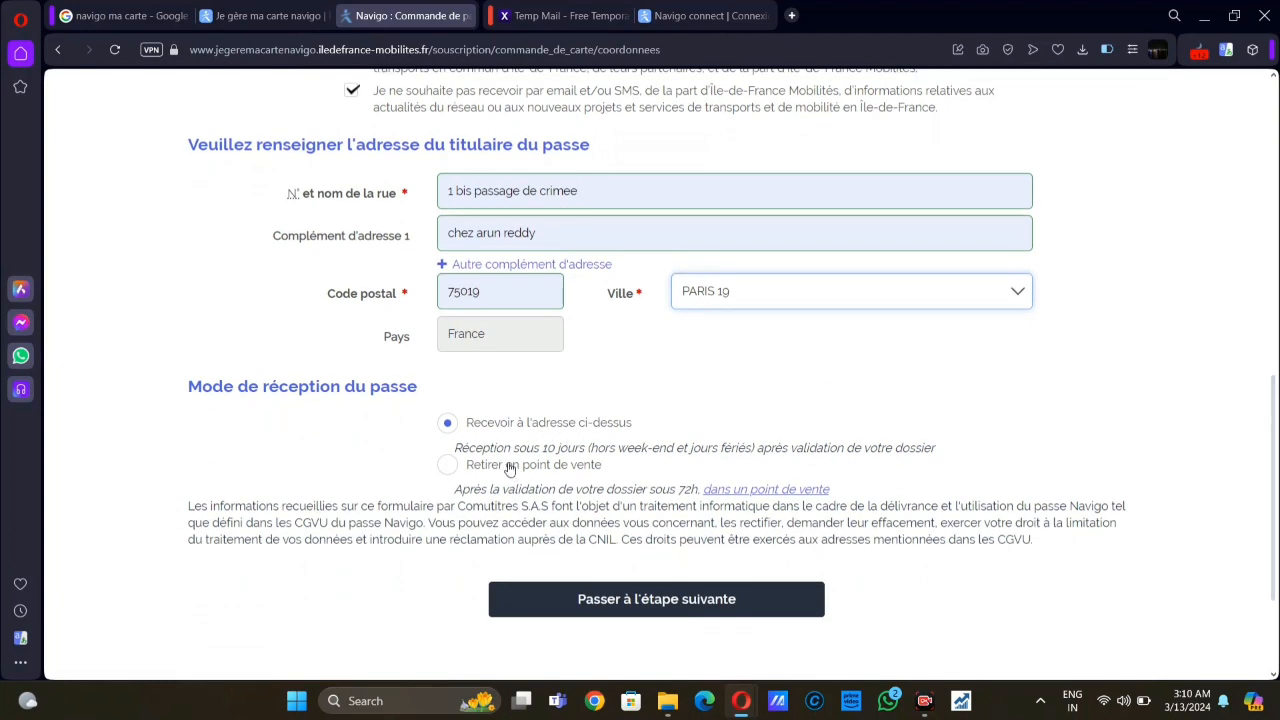
left_click(449, 468)
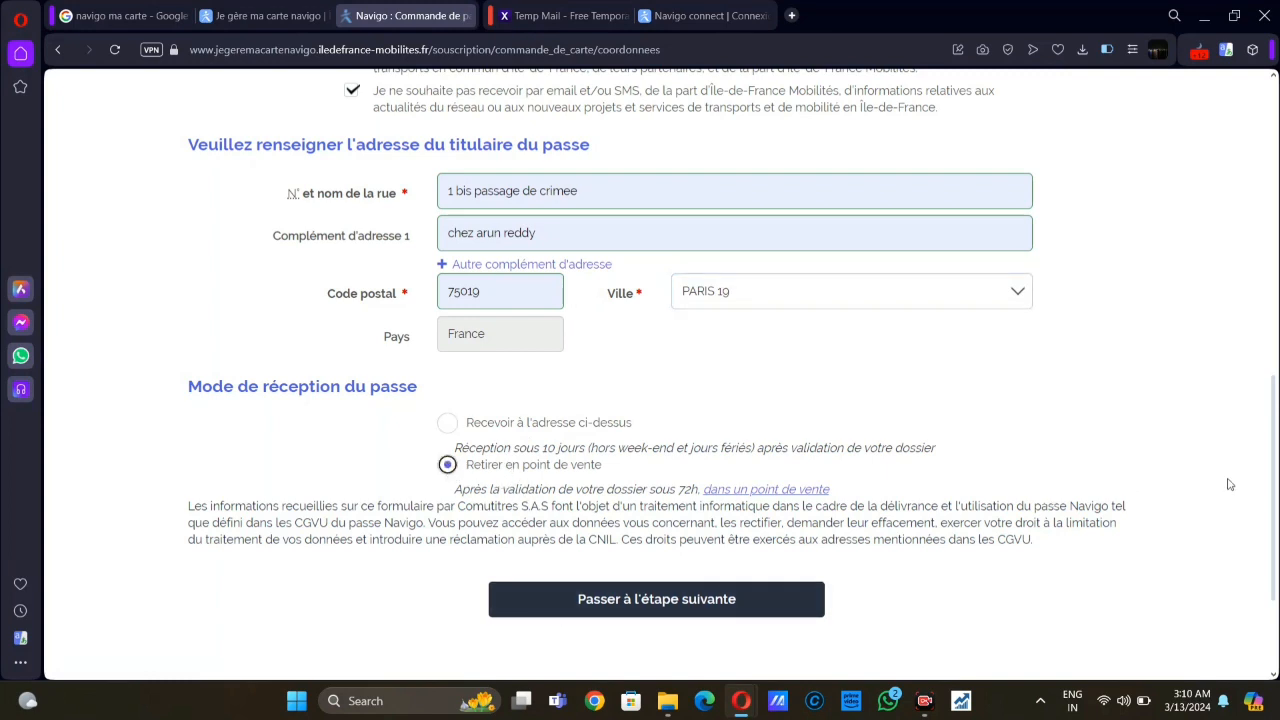
scroll(953, 547, "up", 5)
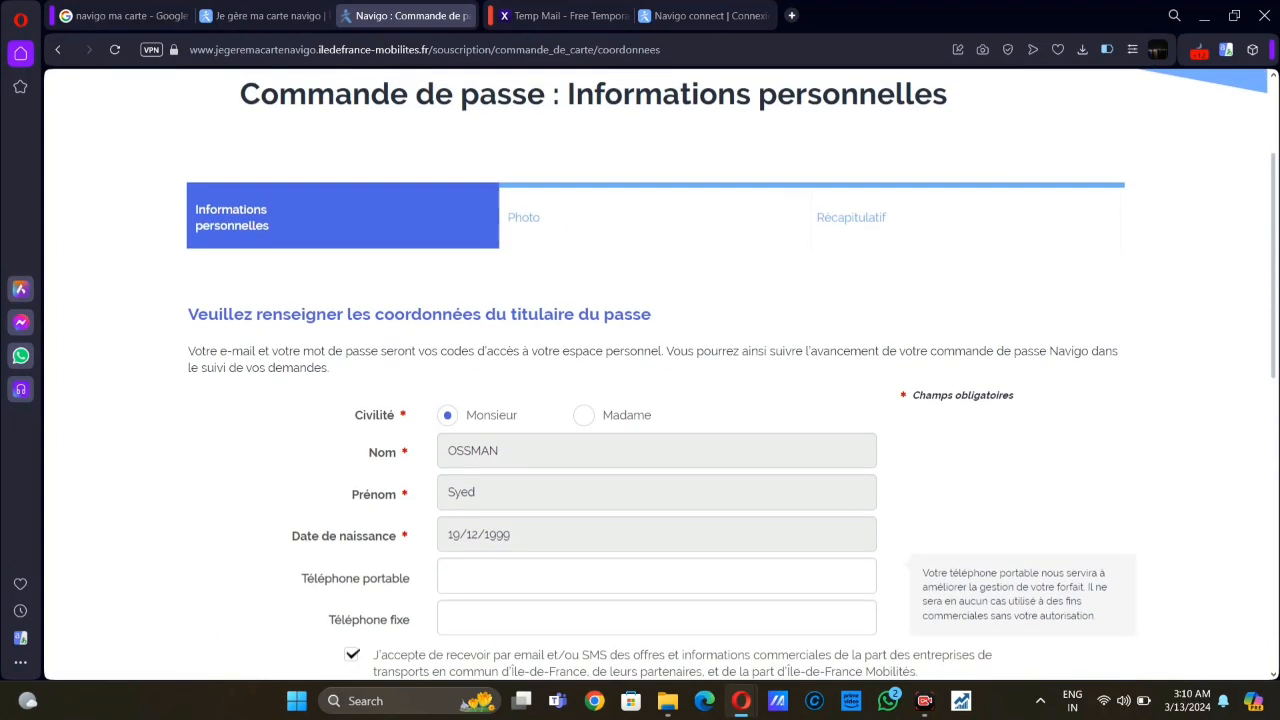
scroll(1278, 488, "down", 6)
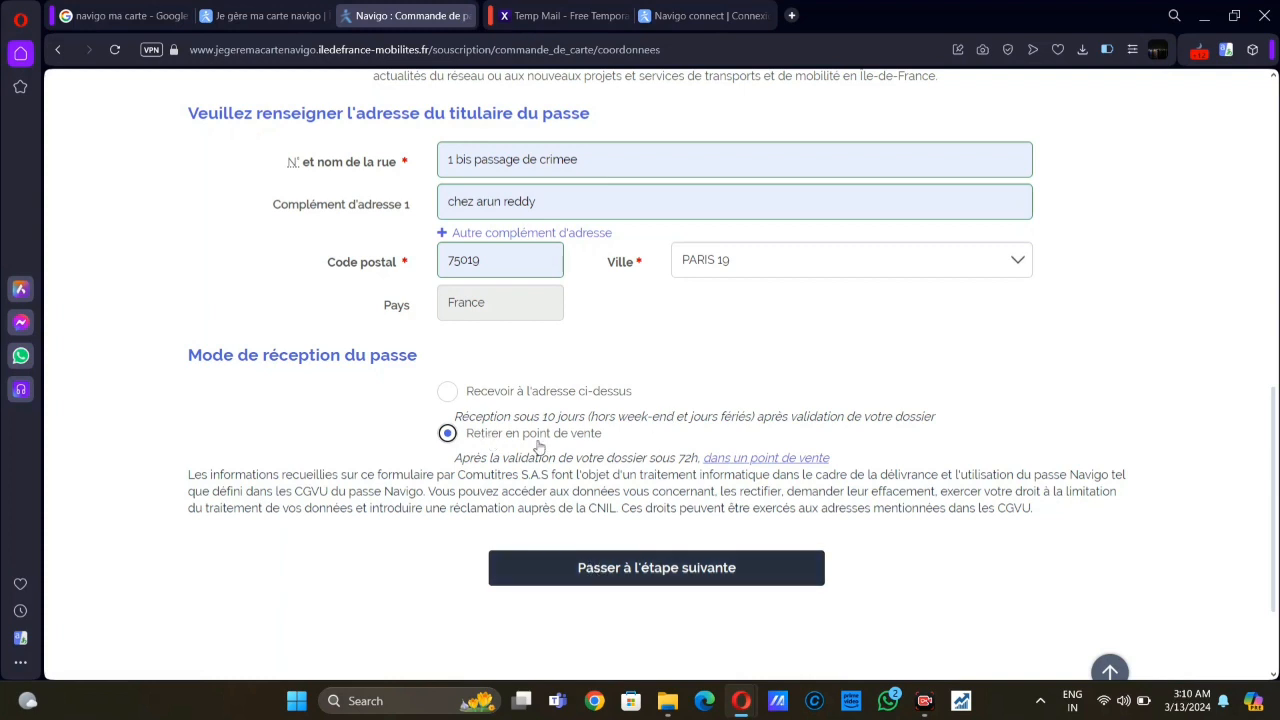
left_click(588, 574)
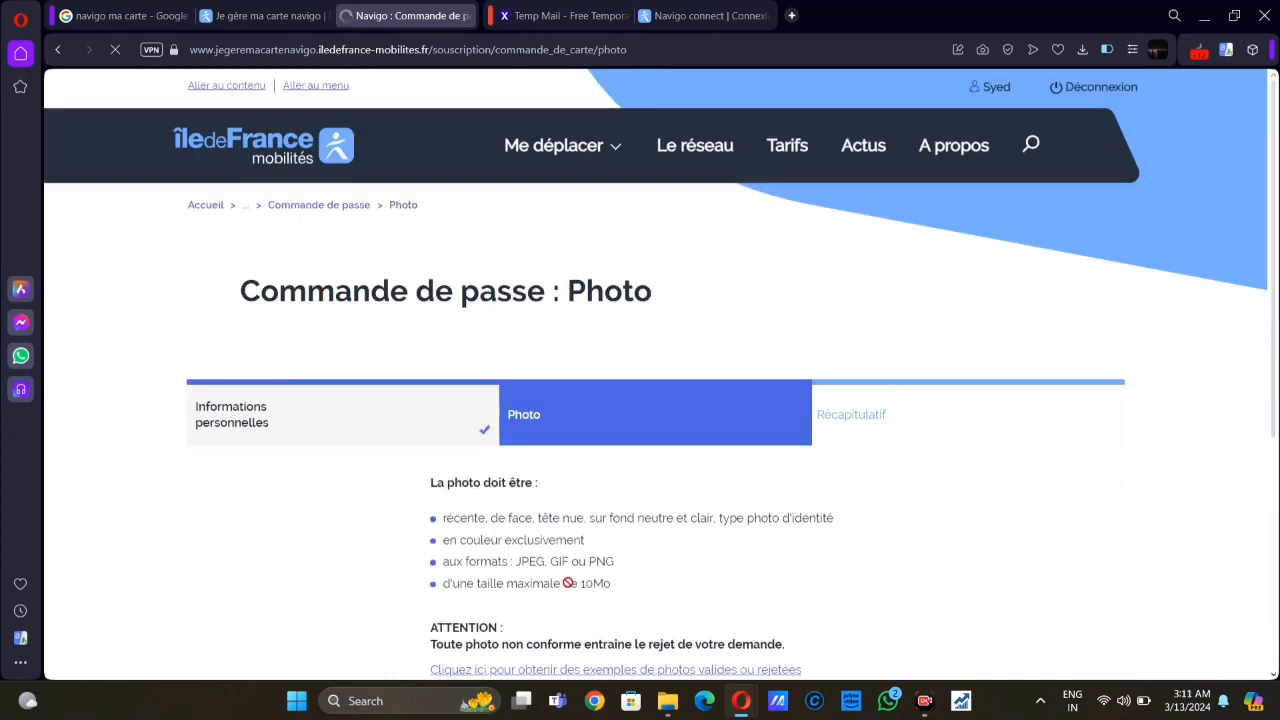
Capture a webcam snapshot and validate it as the Navigo pass photo.
scroll(415, 557, "down", 3)
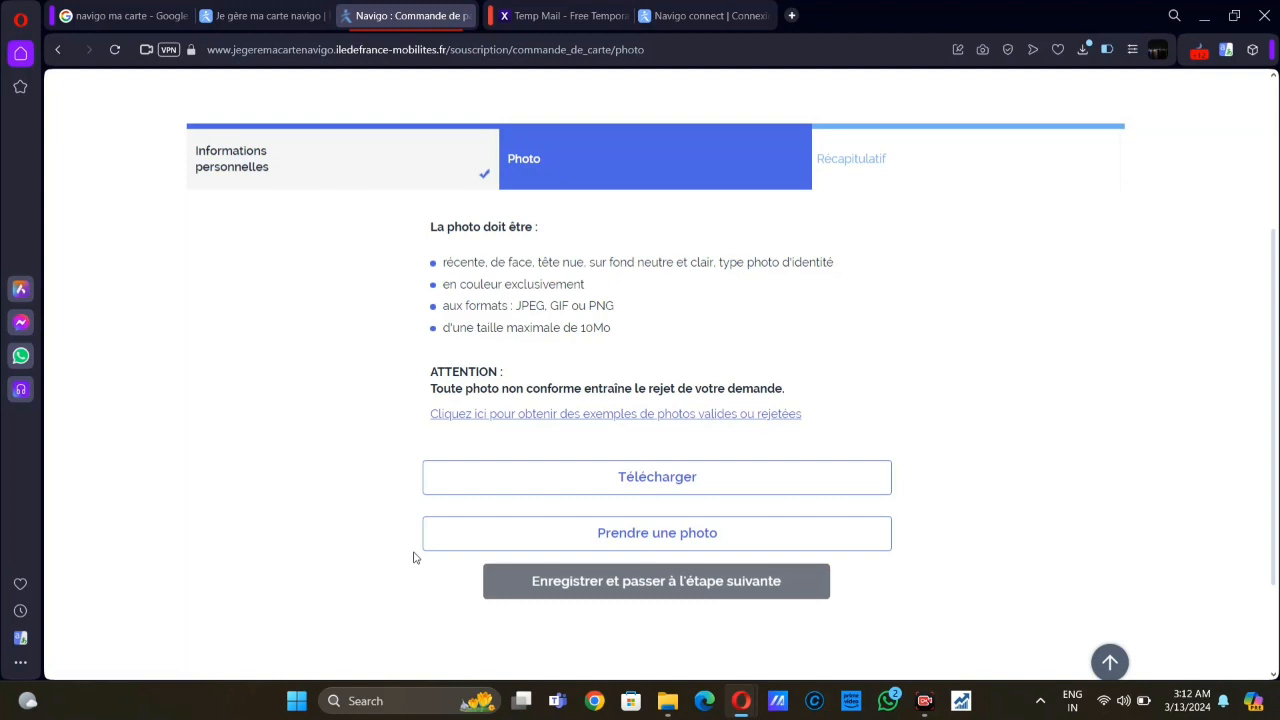
left_click(471, 546)
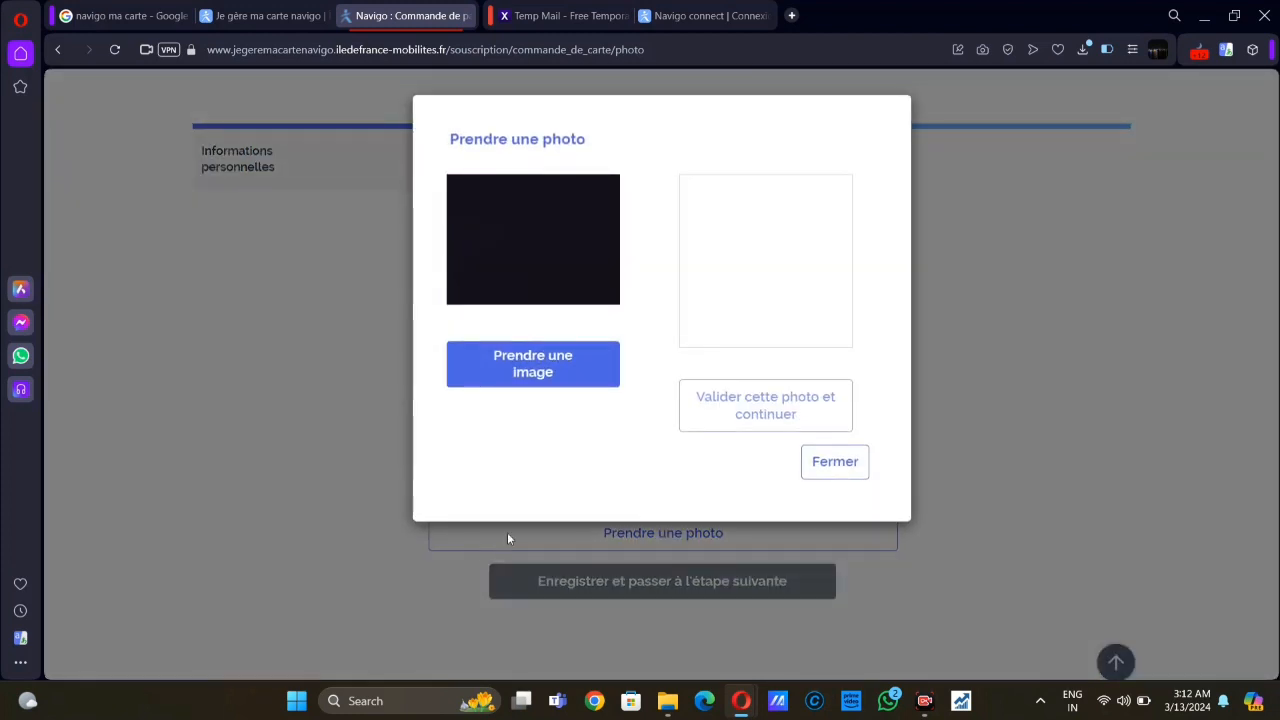
left_click(547, 385)
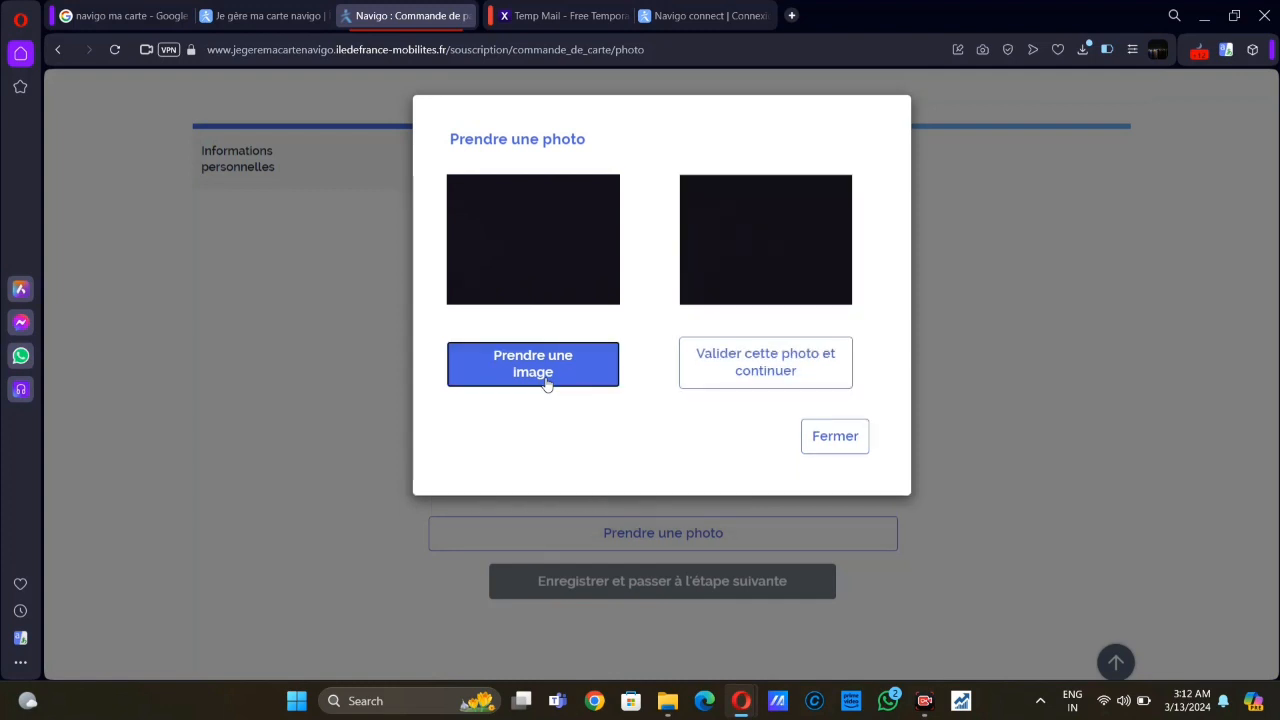
left_click(748, 385)
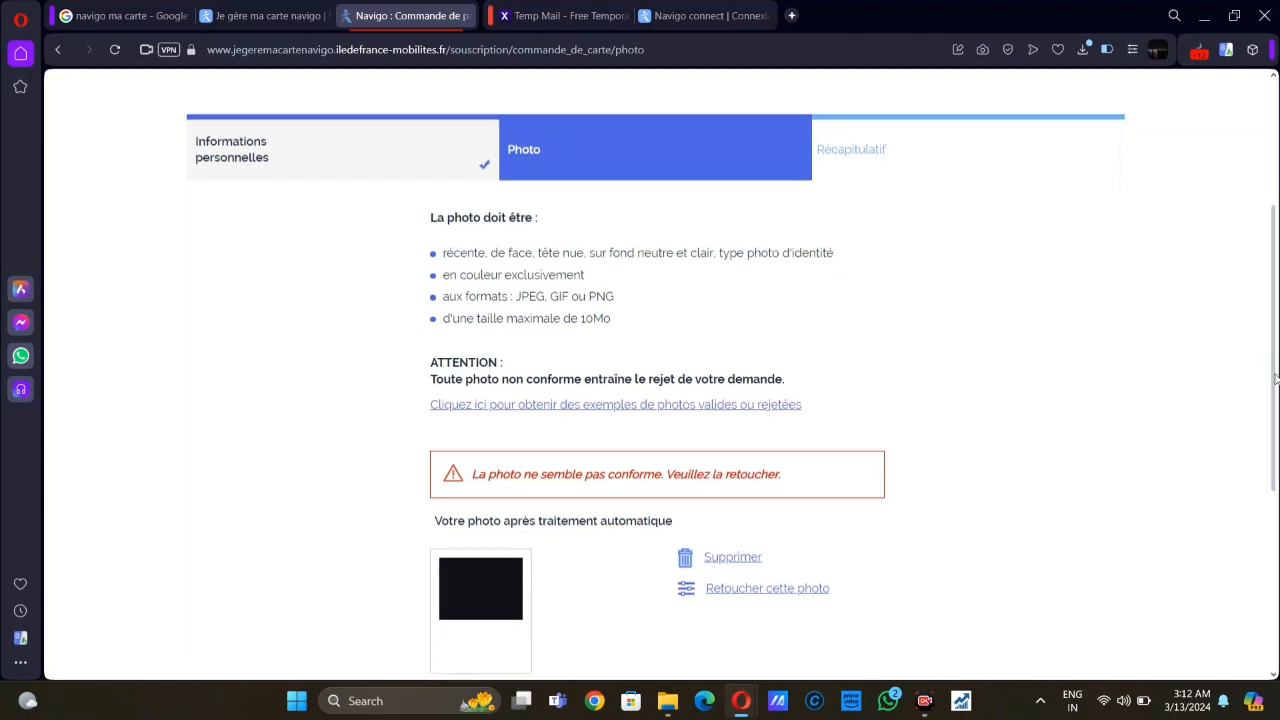
Tick 'Je confirme vouloir utiliser cette photo' and save to reach the Récapitulatif.
scroll(812, 400, "down", 3)
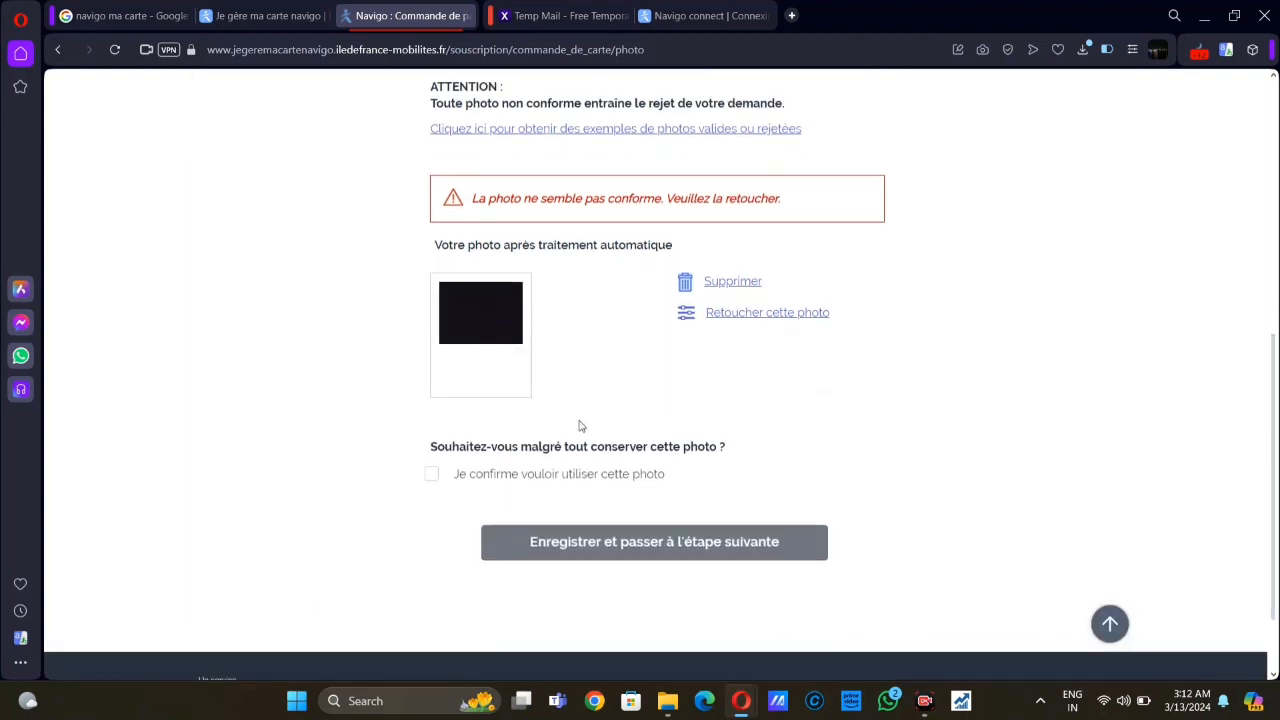
left_click(557, 477)
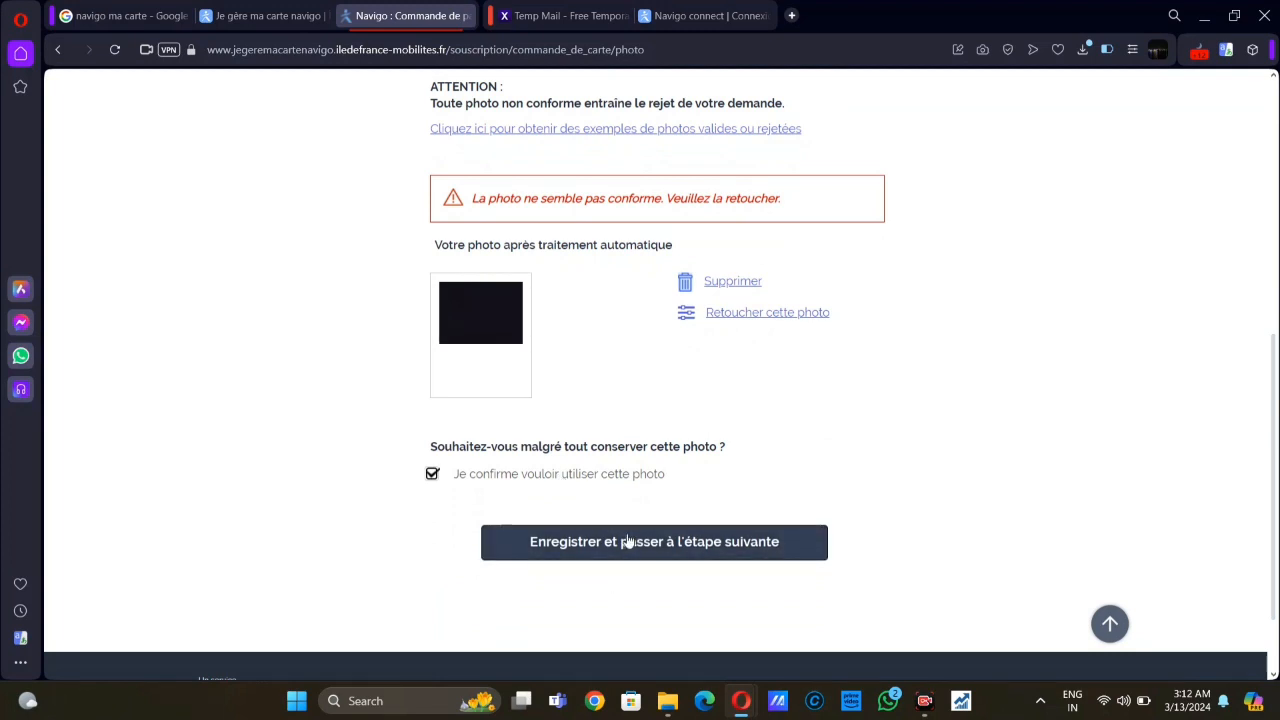
left_click(627, 541)
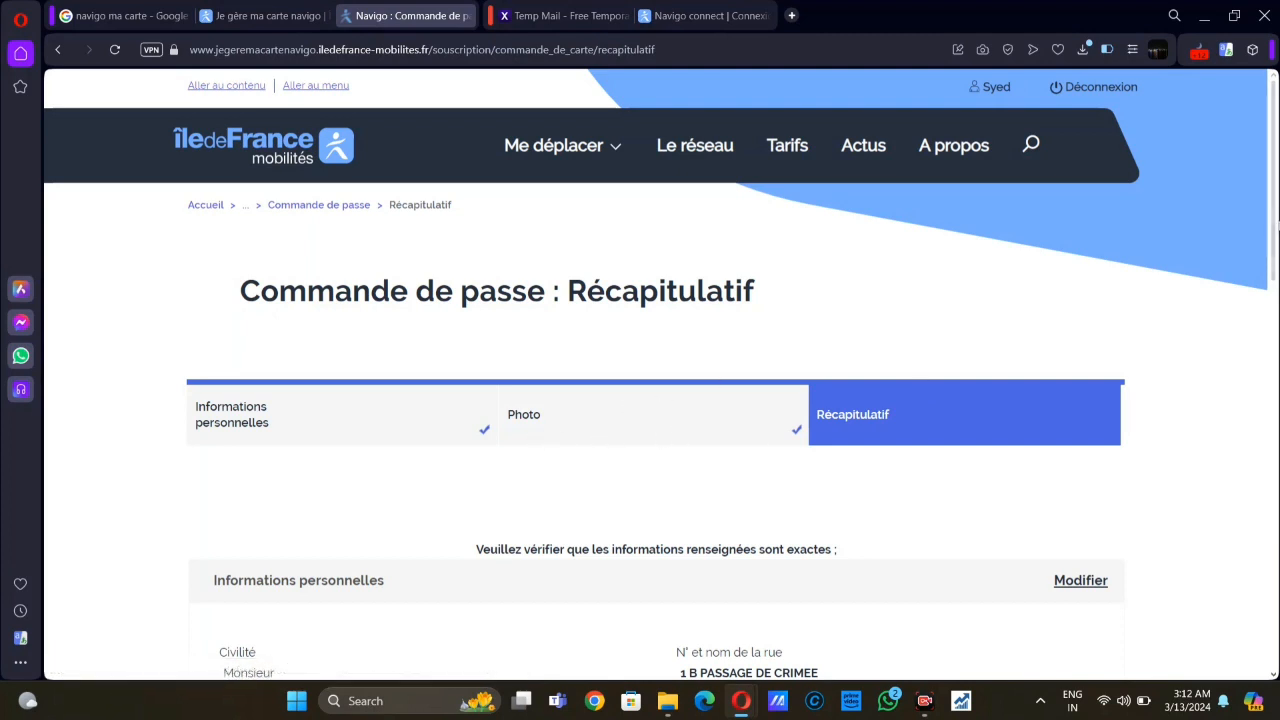
Tick the 'Je certifie…' declaration and the Navigo CGVU acceptance on the Récapitulatif.
scroll(656, 400, "down", 4)
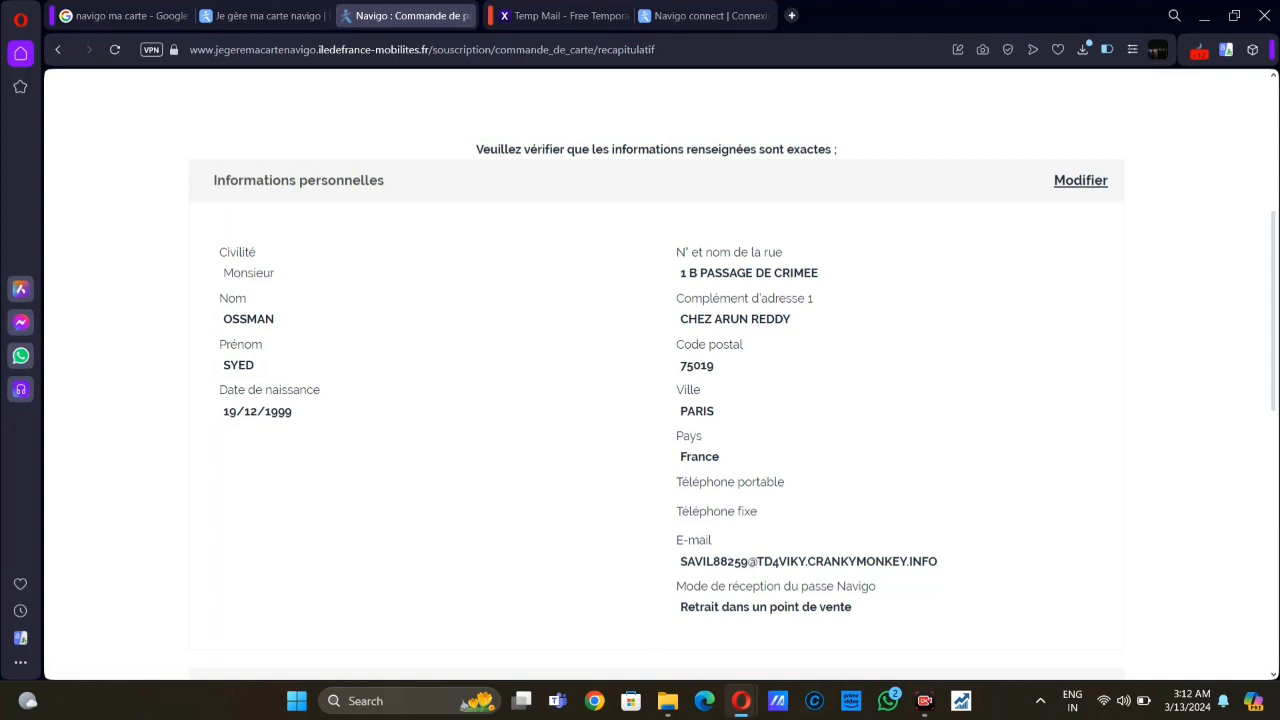
scroll(656, 400, "down", 5)
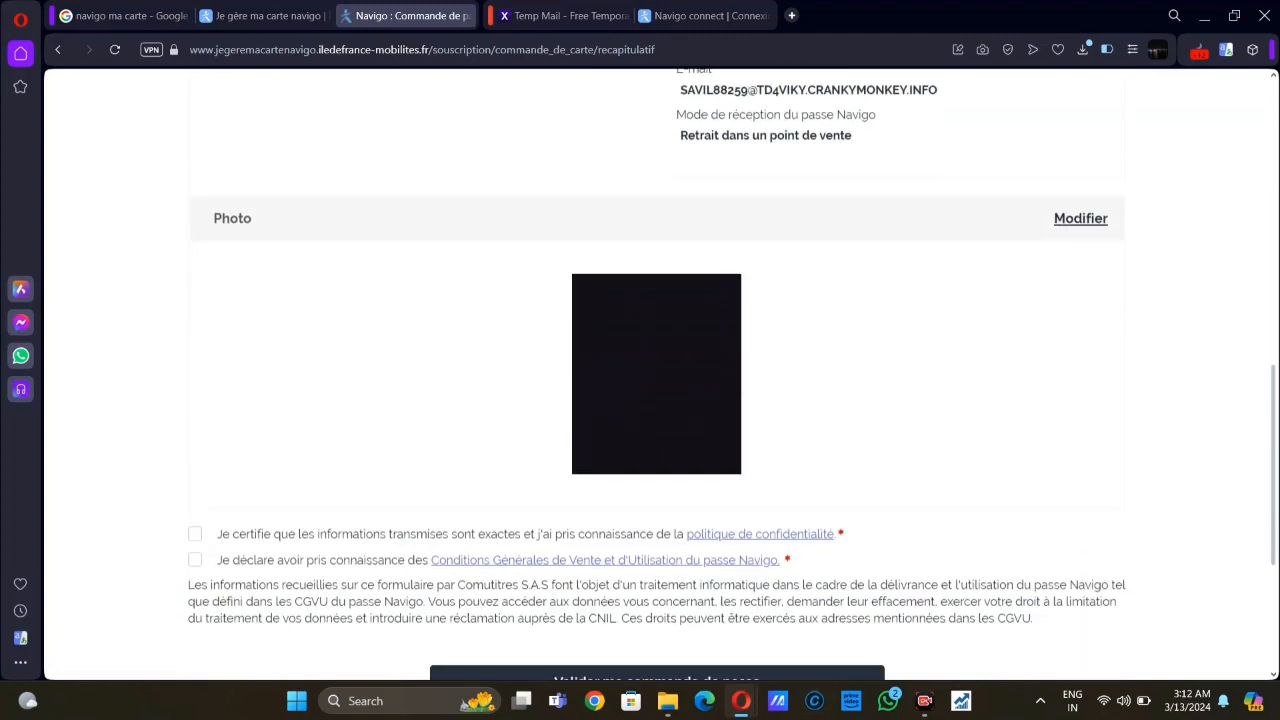
scroll(656, 400, "down", 3)
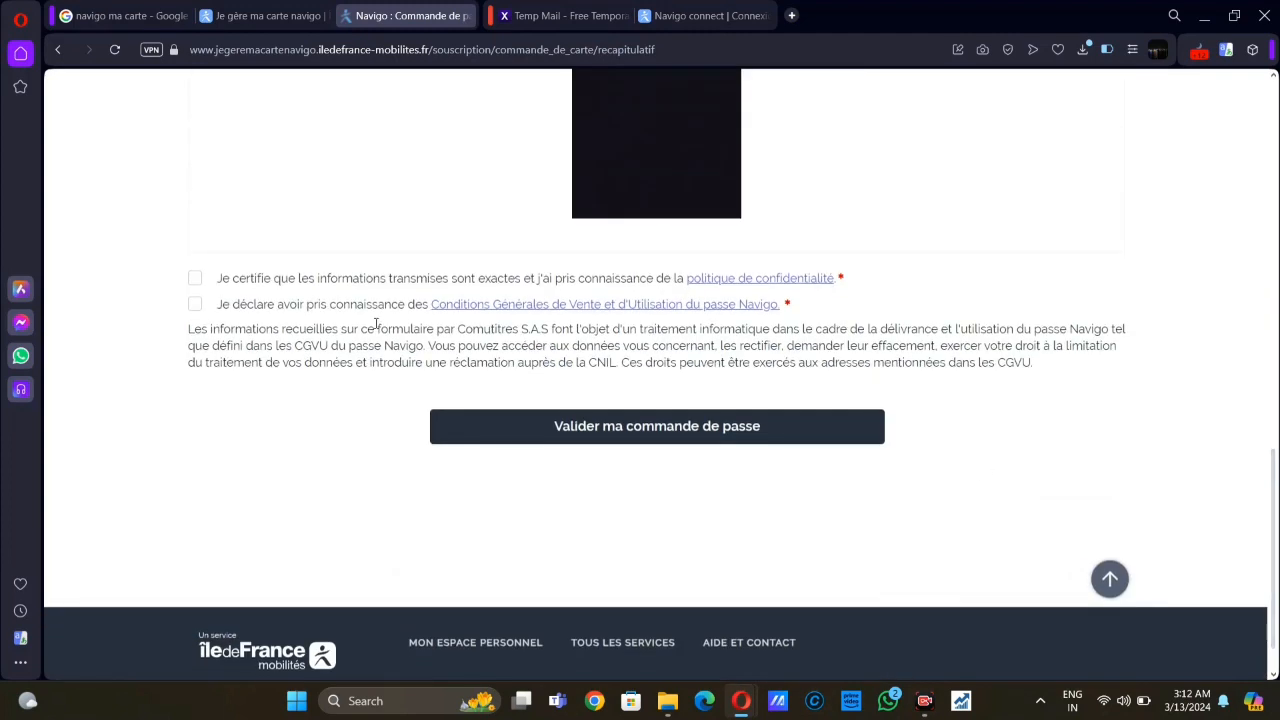
left_click(196, 280)
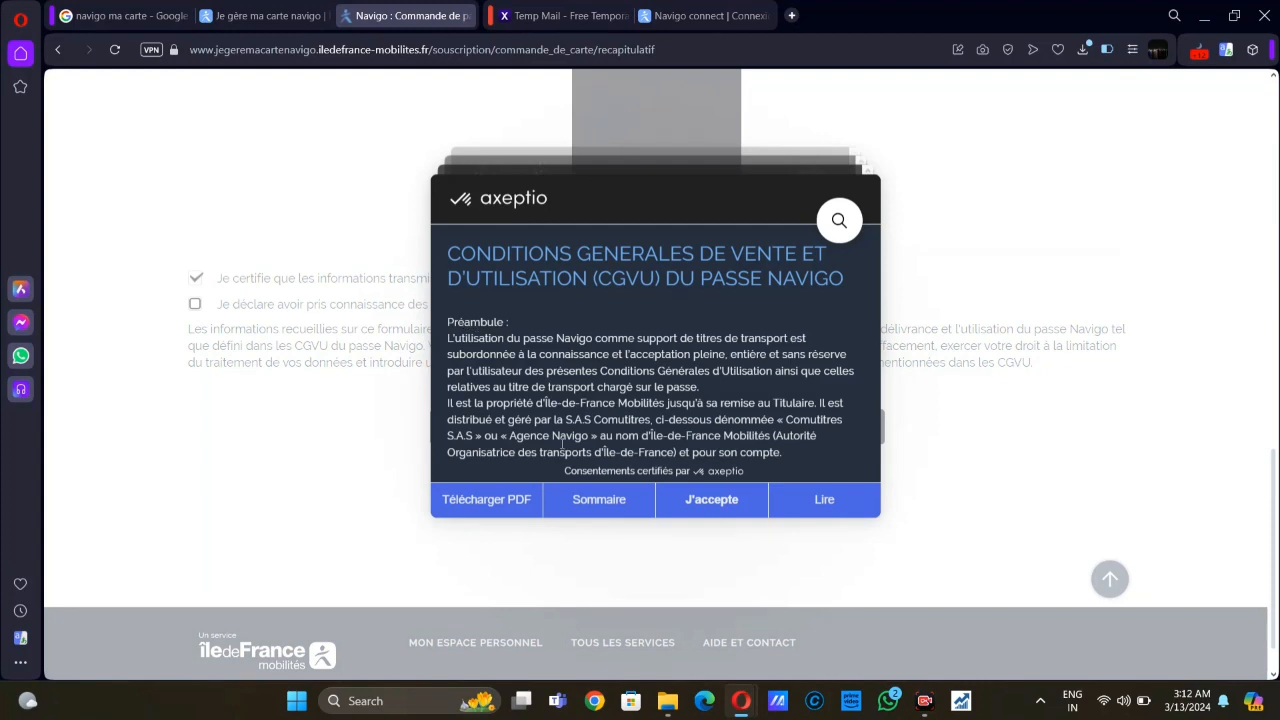
left_click(726, 512)
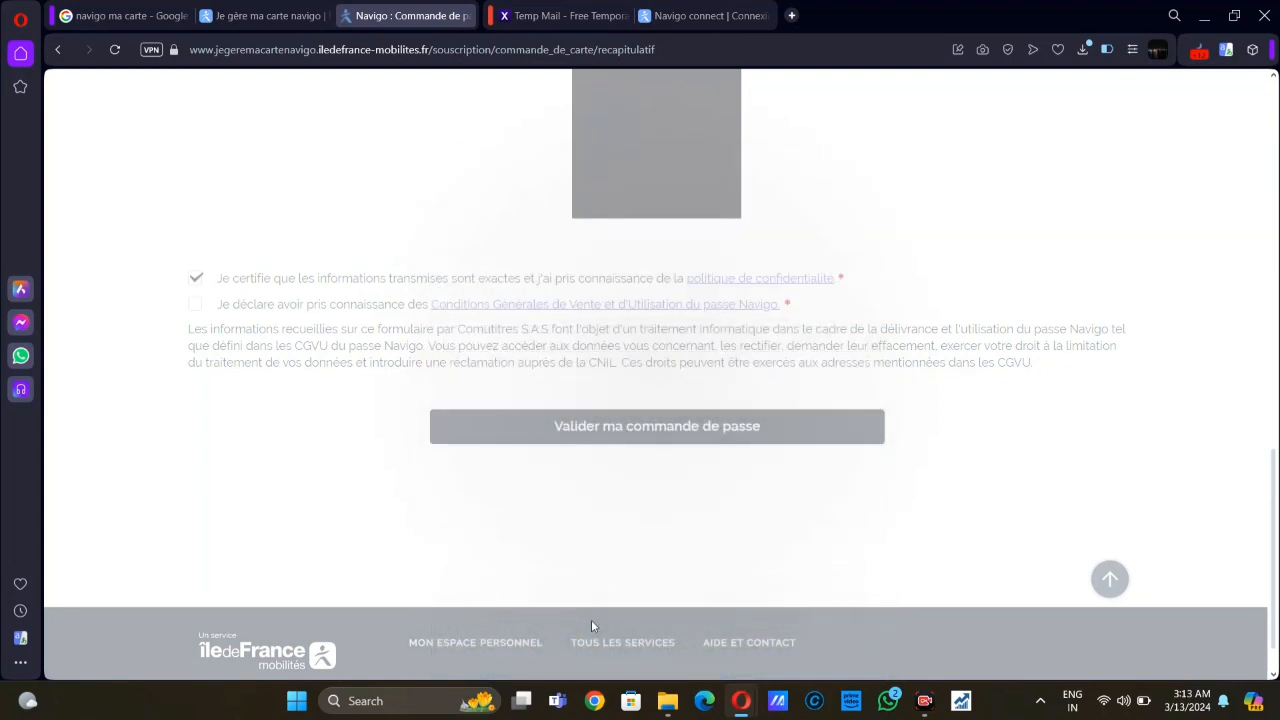
scroll(1272, 515, "up", 3)
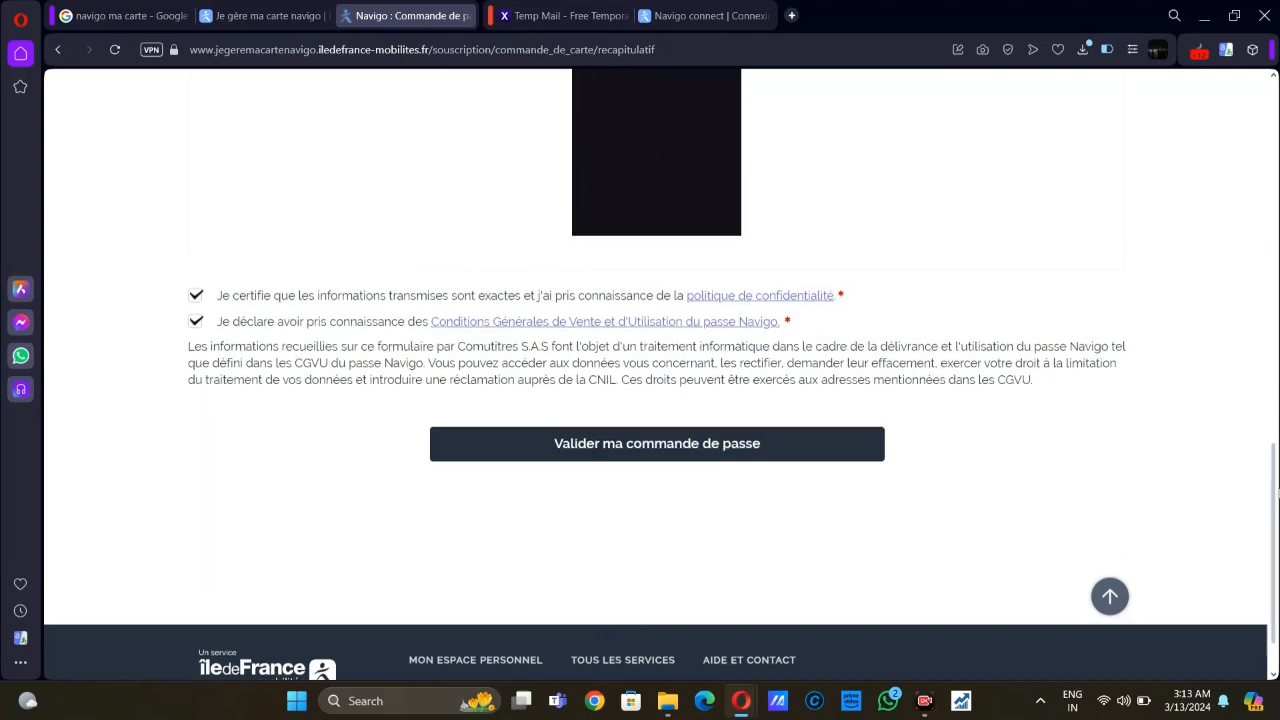
scroll(921, 308, "up", 6)
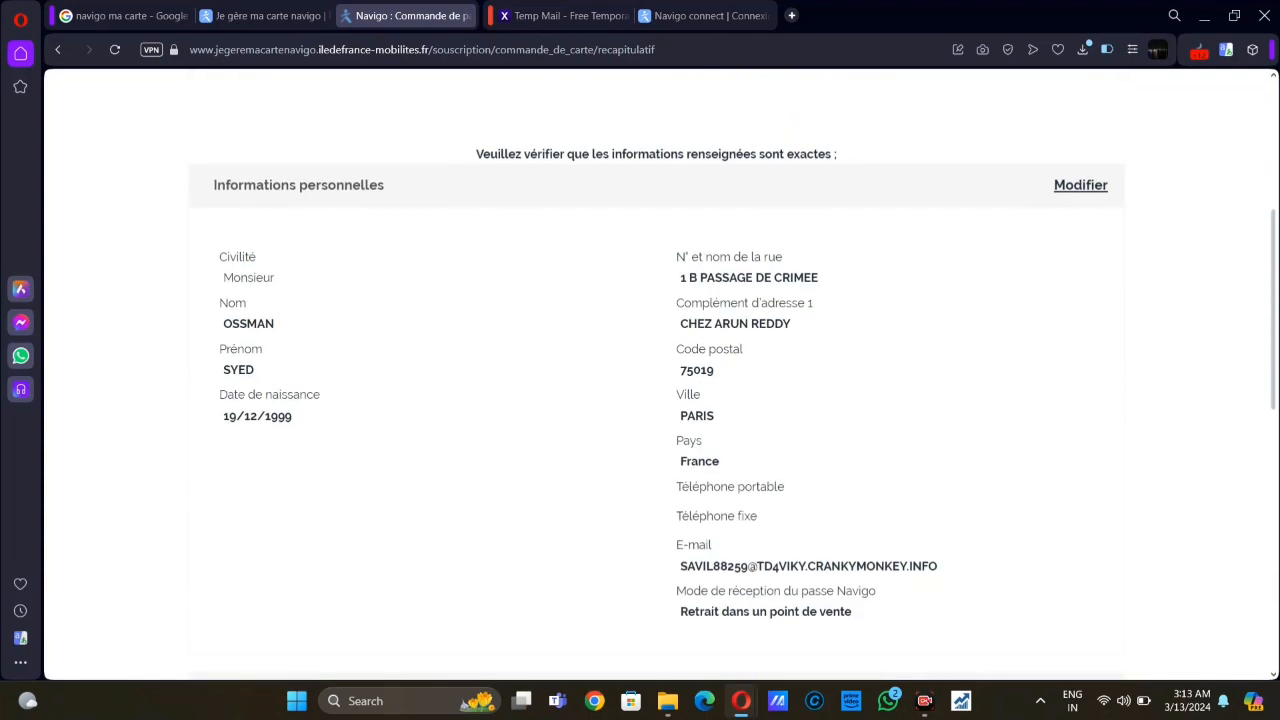
left_click_drag(1275, 280, 1276, 505)
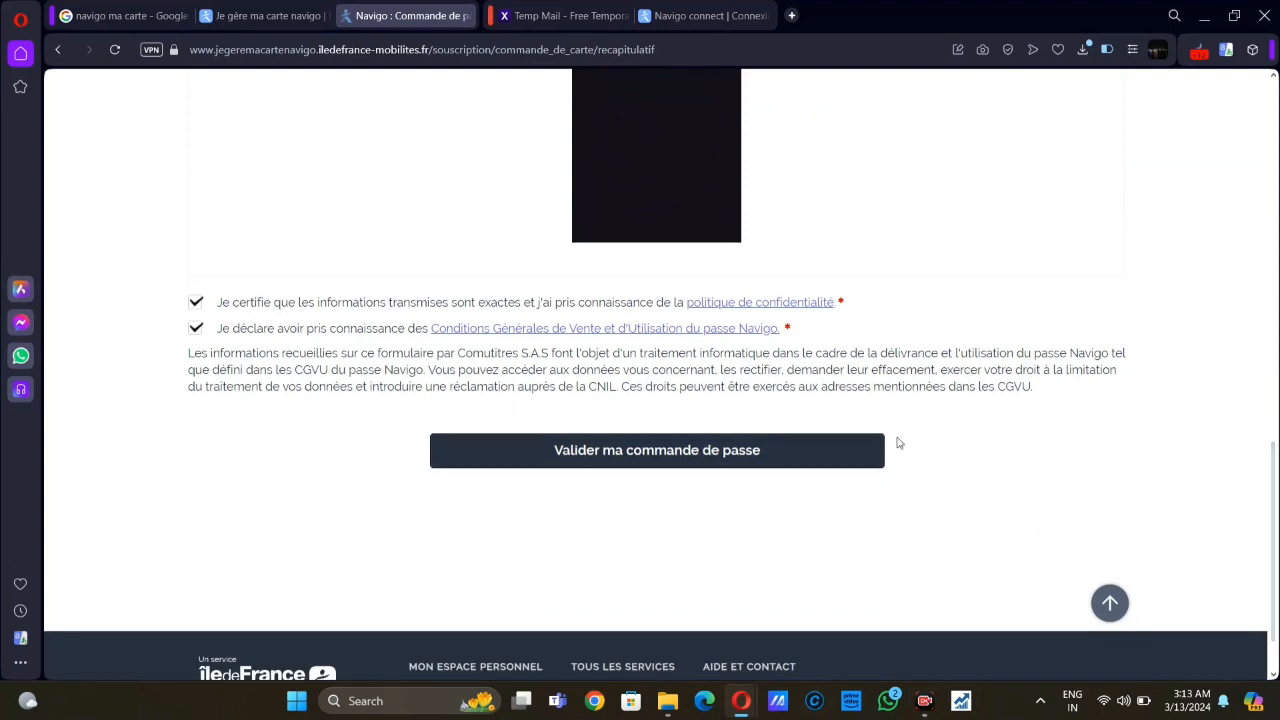